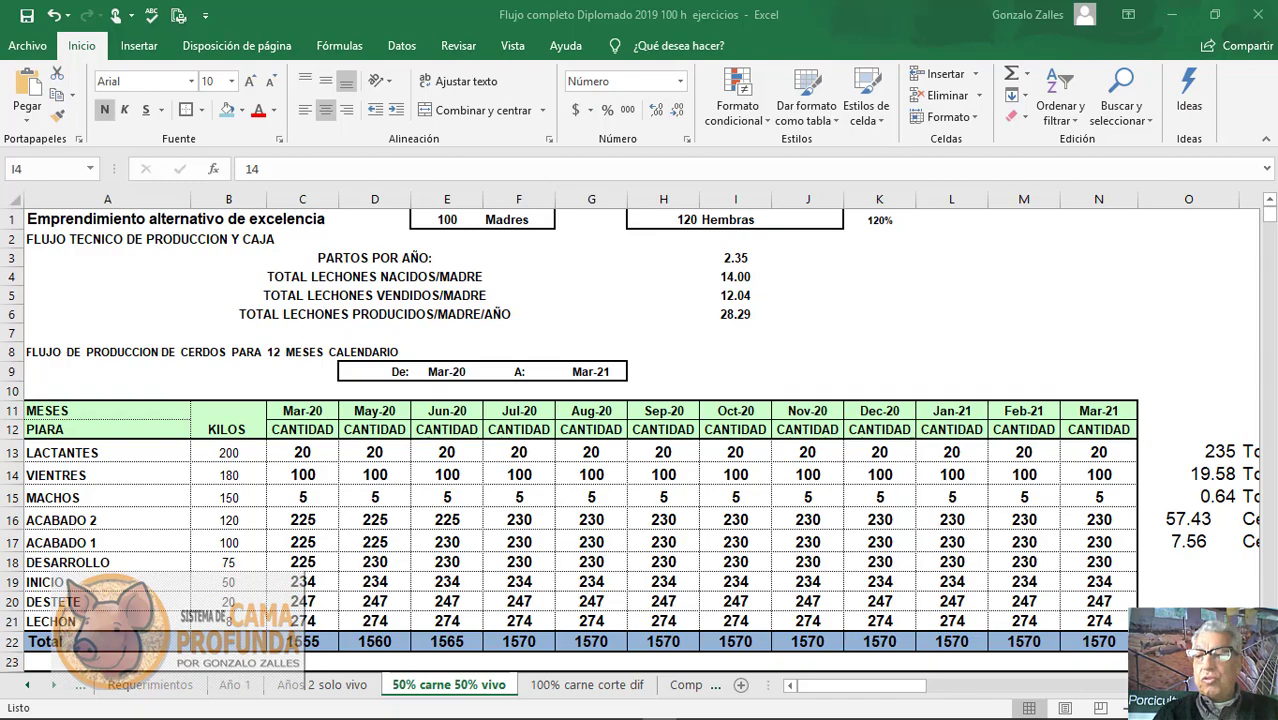
Review the herd production and sales flow tables, inspecting the births per sow, finished live weight and Mar-20 live-sale amount cells.
click(735, 276)
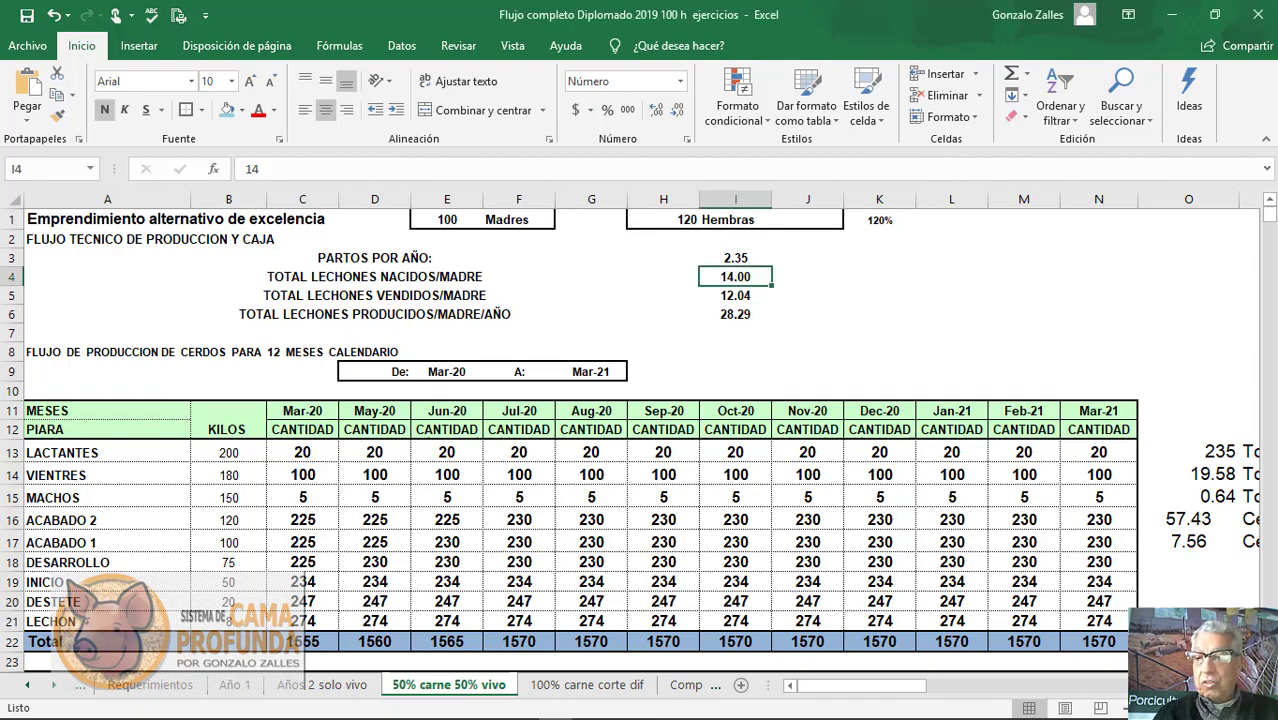
scroll(629, 441, down, 2)
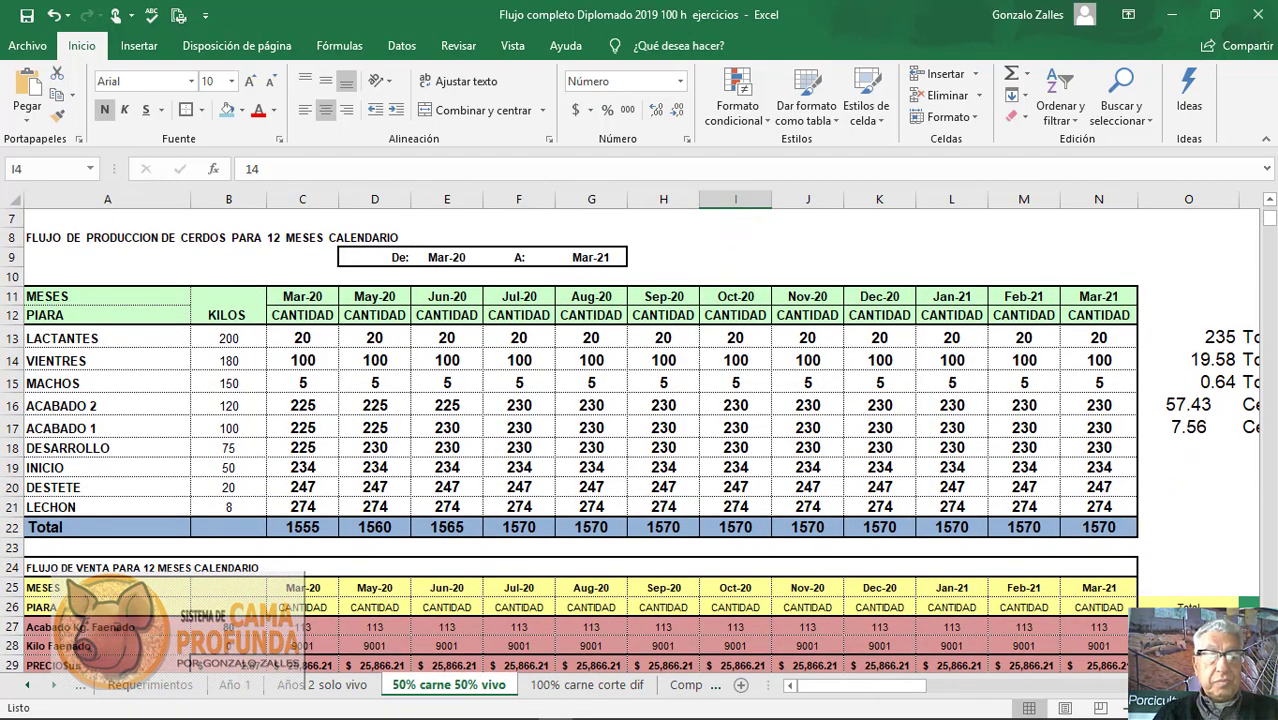
scroll(629, 441, down, 4)
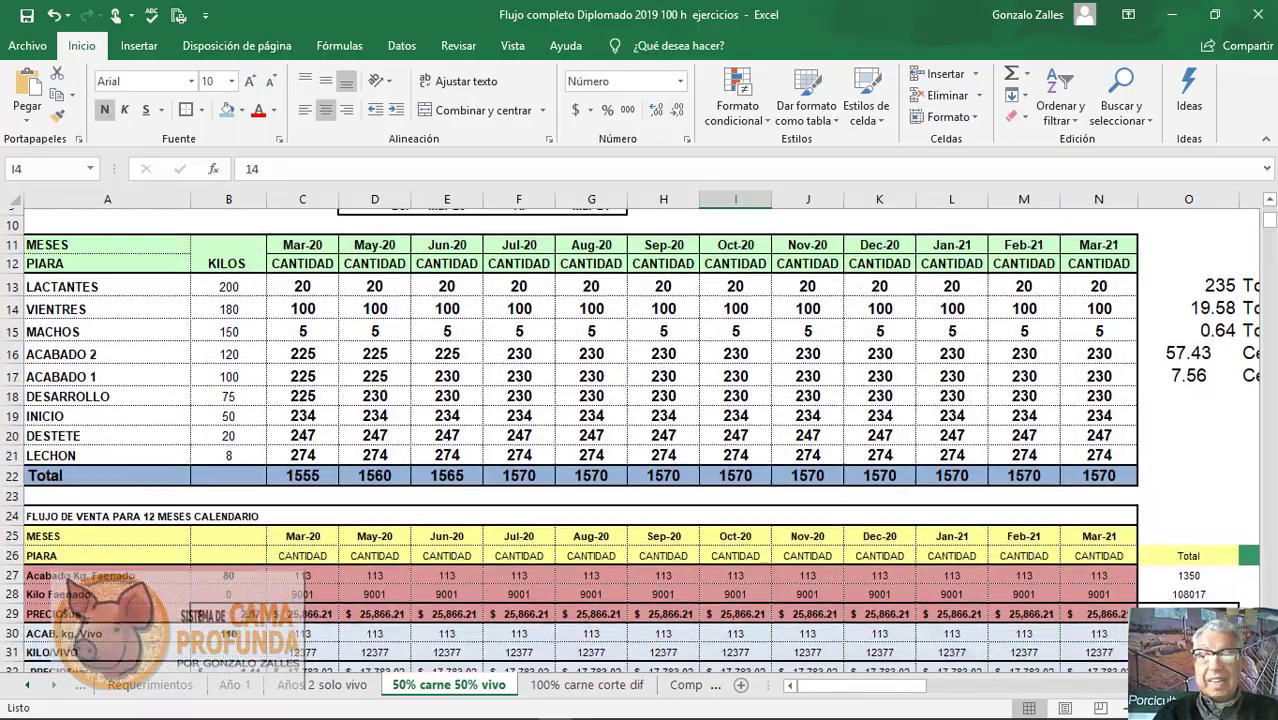
scroll(629, 441, down, 2)
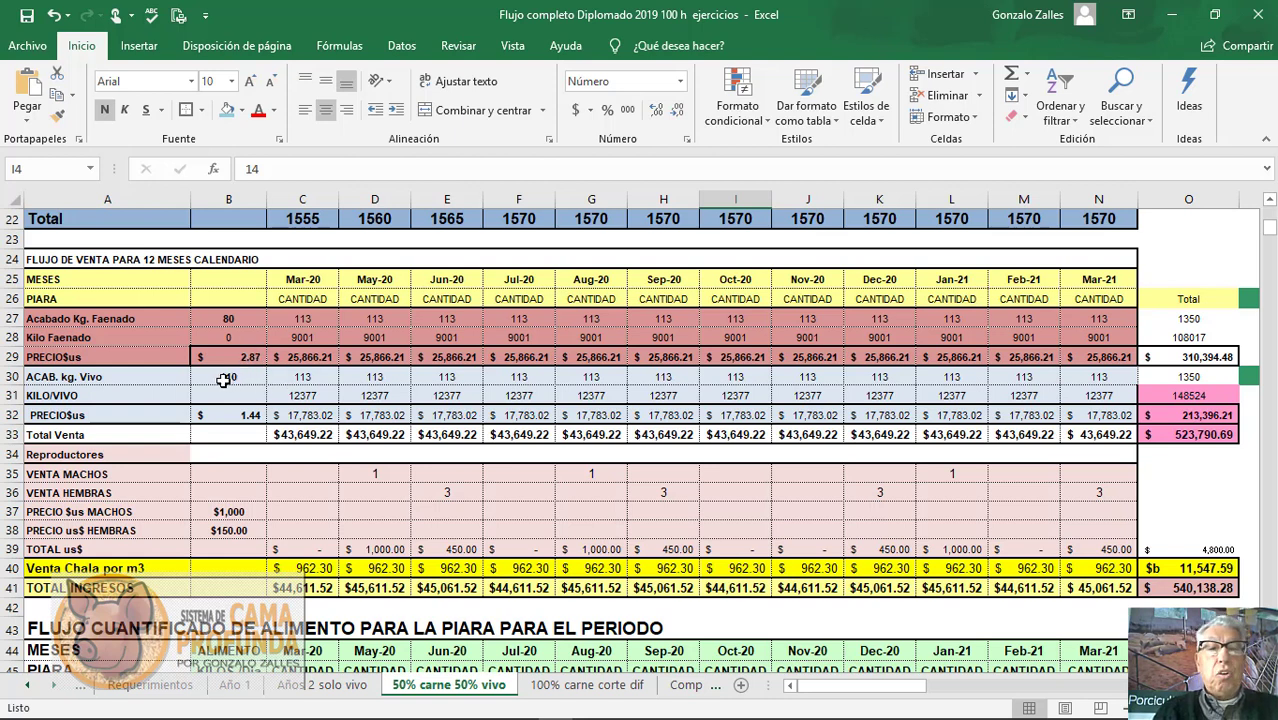
click(228, 379)
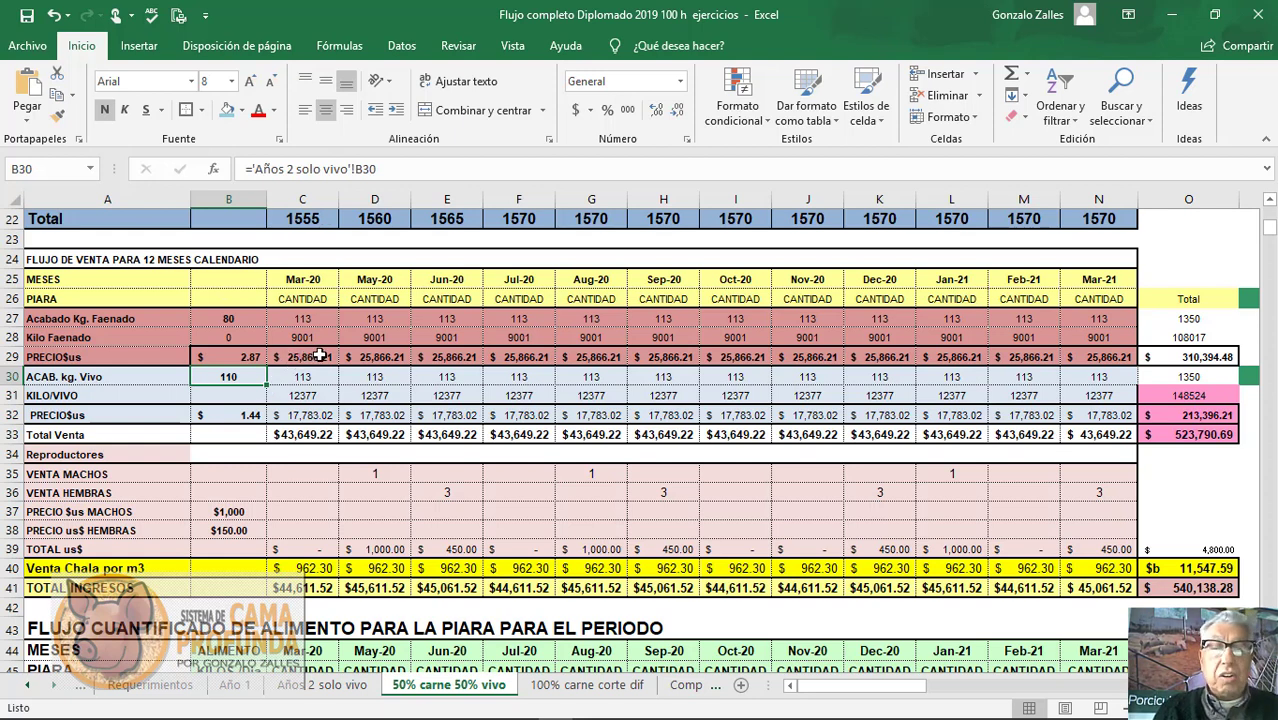
click(319, 415)
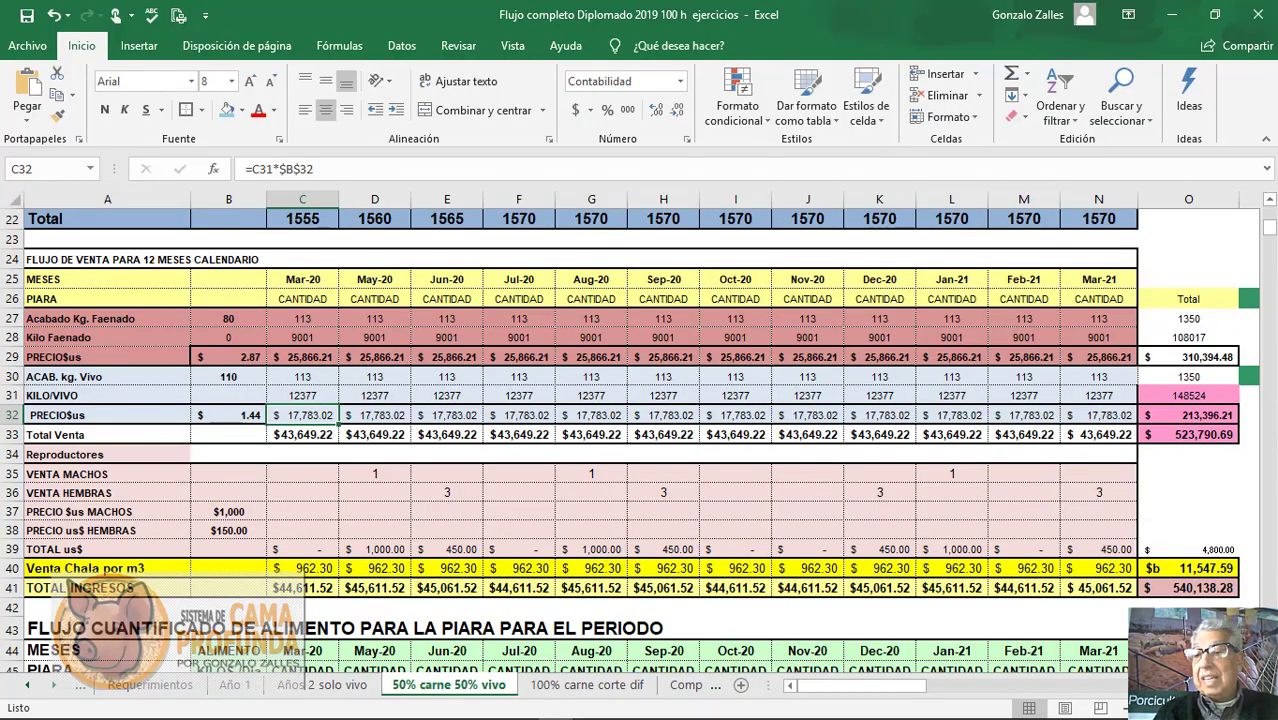
In the quantified feed flow table, set the DIAS value for LACTANTES to 21.
scroll(638, 440, down, 3)
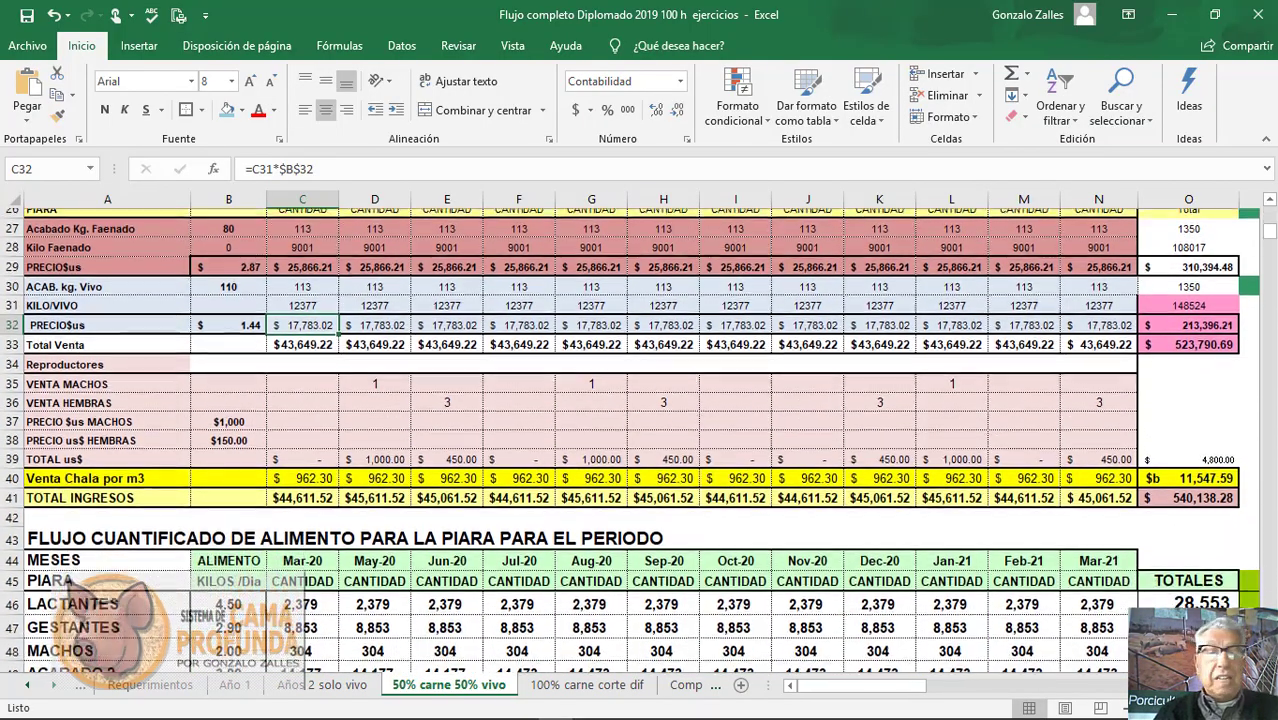
scroll(638, 440, down, 4)
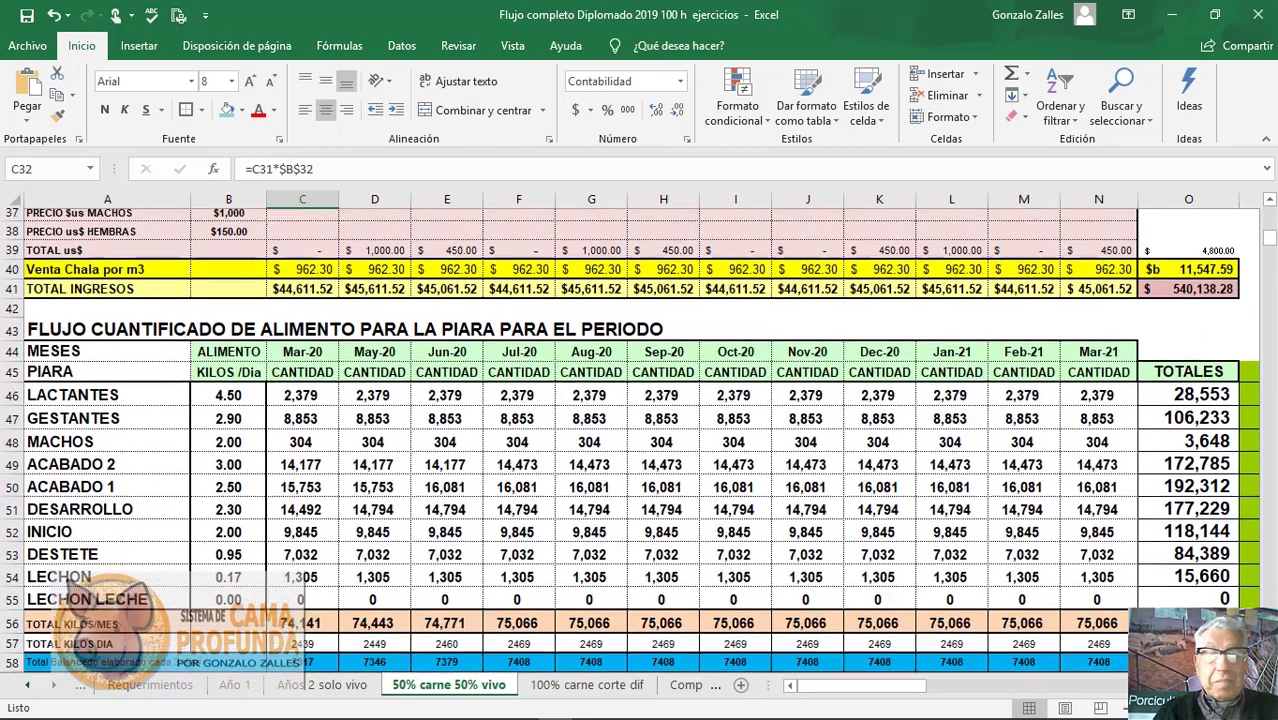
scroll(638, 440, down, 1)
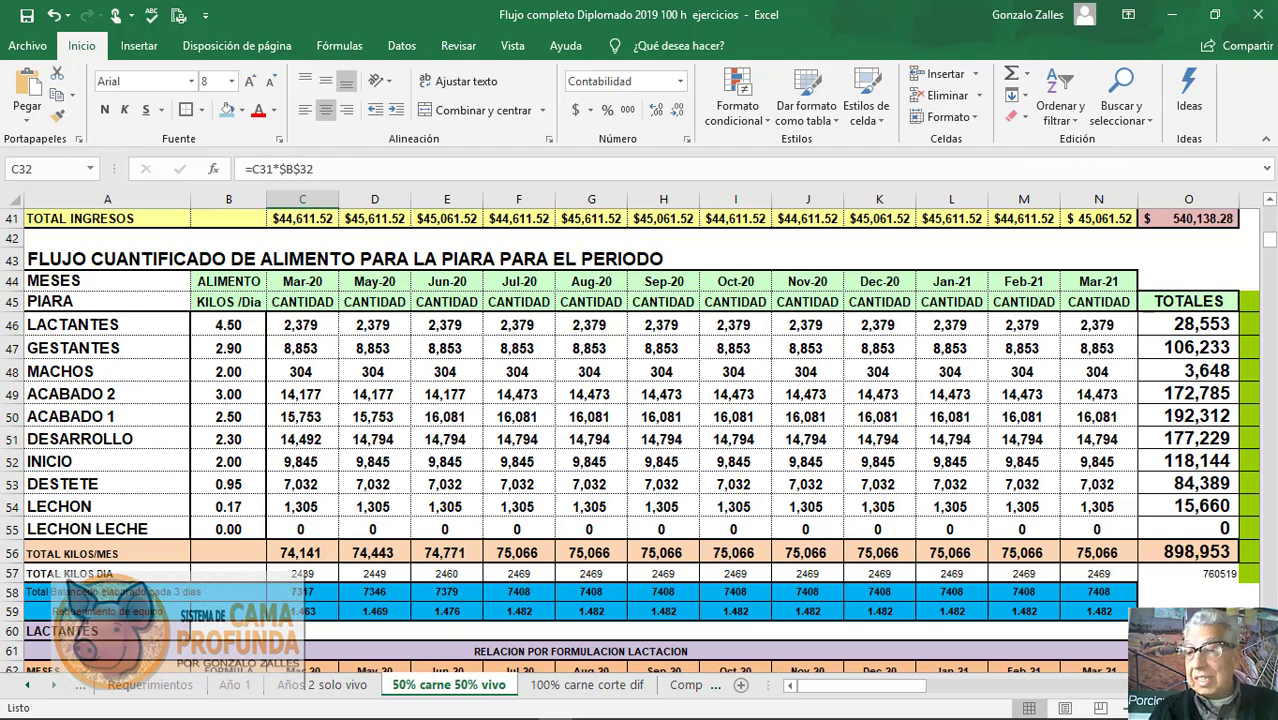
scroll(1110, 364, right, 2)
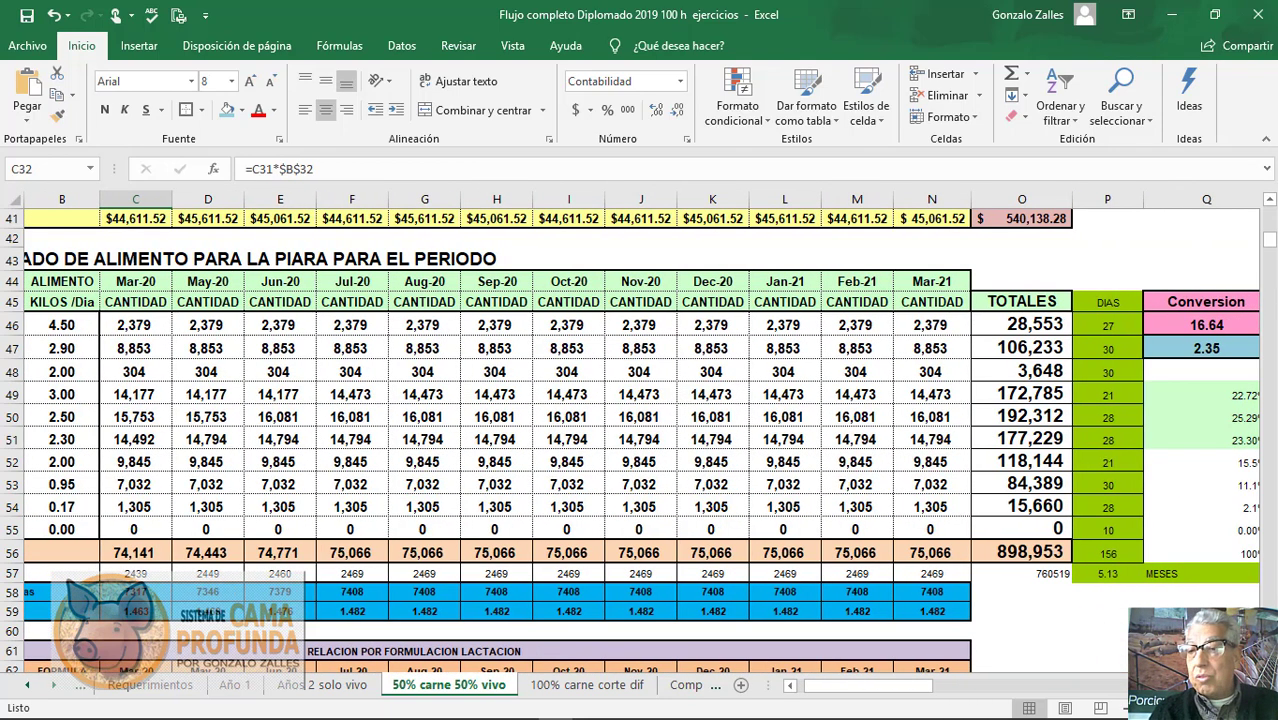
click(1103, 321)
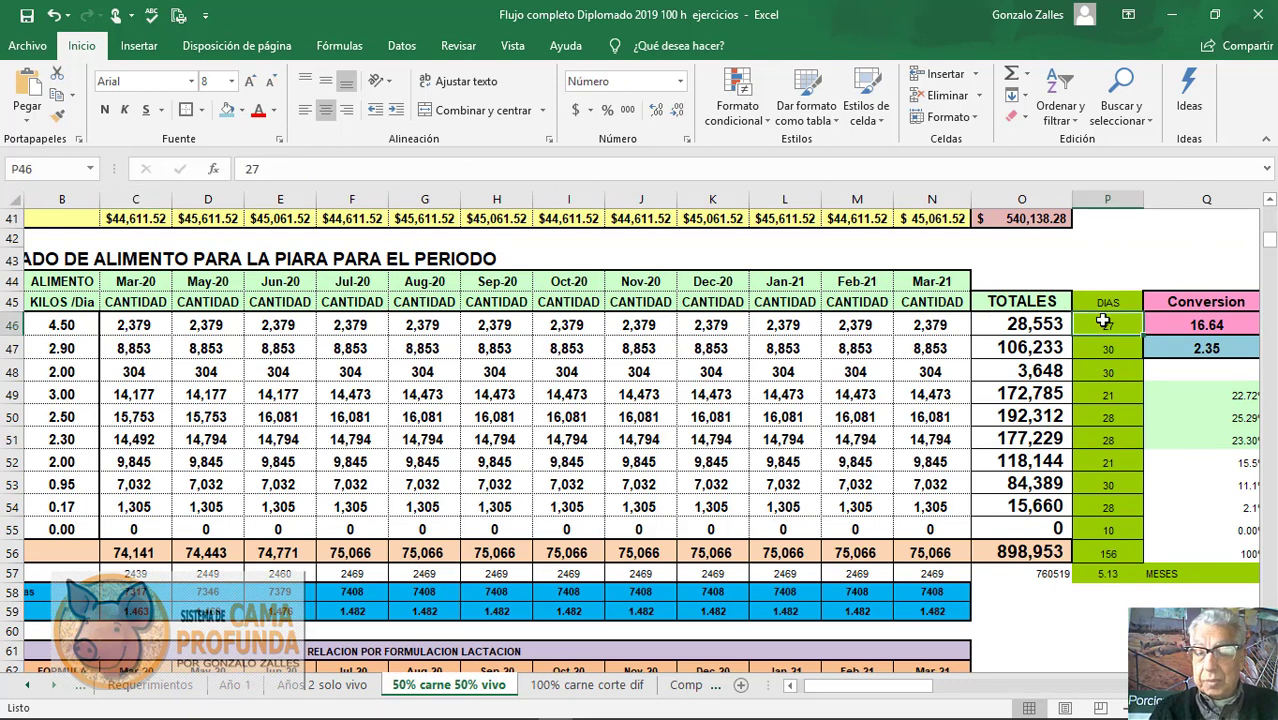
text(21)
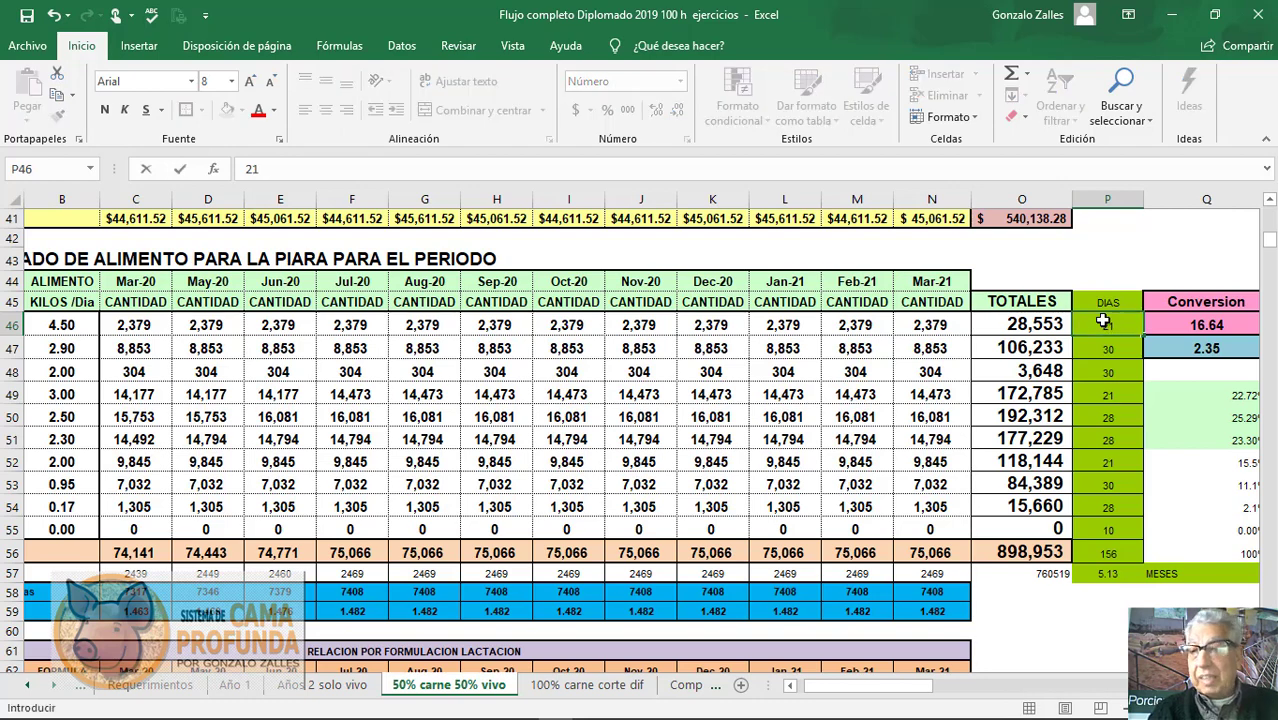
key(Return)
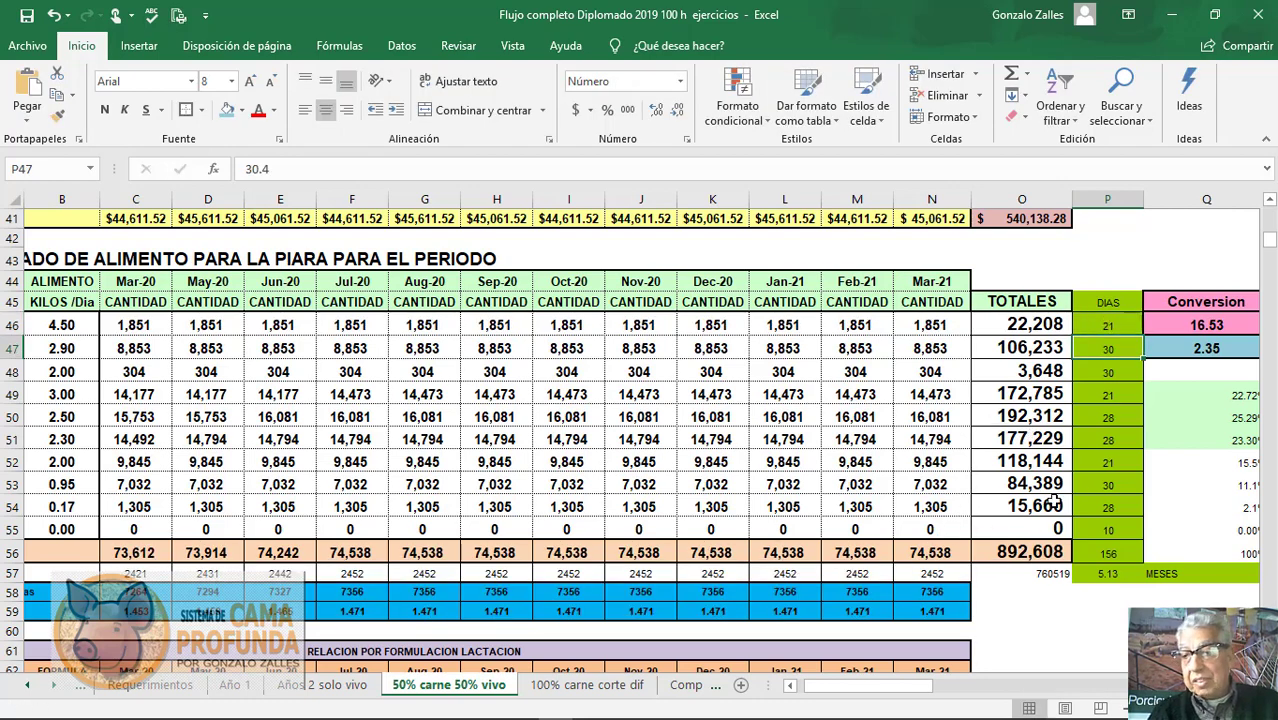
Link the DIAS value for LECHON to the LACTANTES days cell P46 with a formula.
click(1109, 511)
text(=)
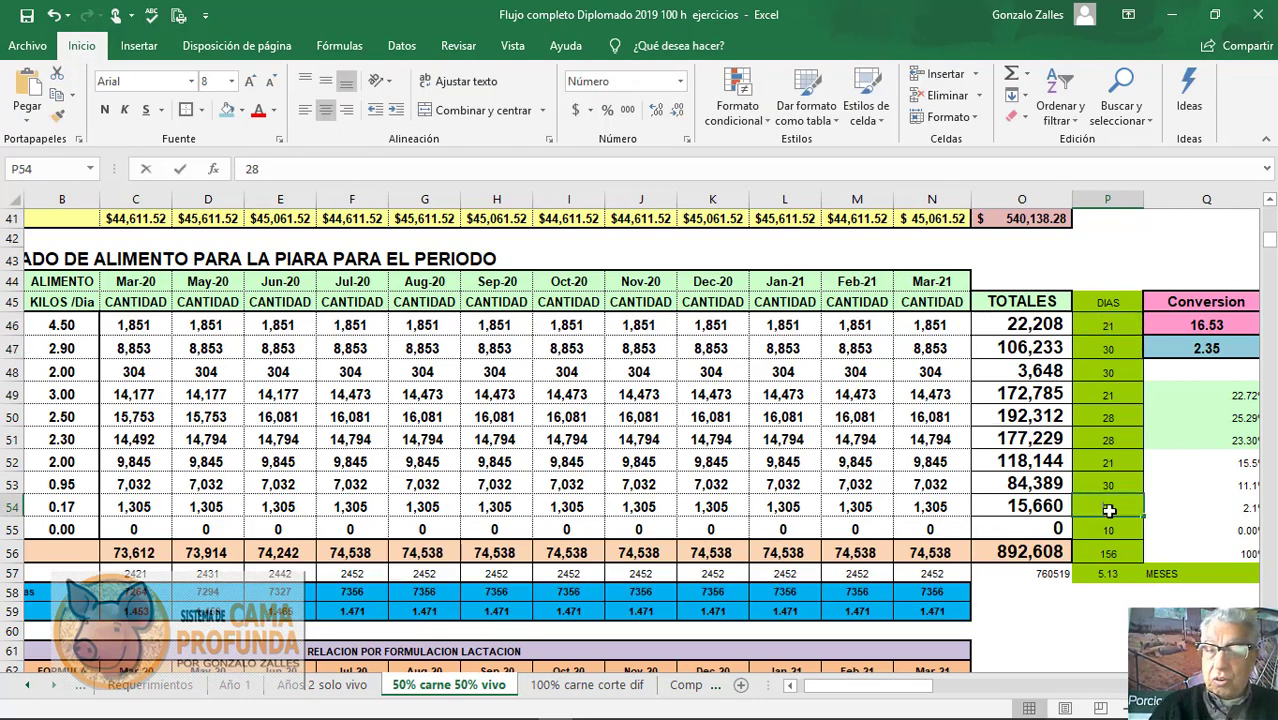
click(1117, 325)
key(Return)
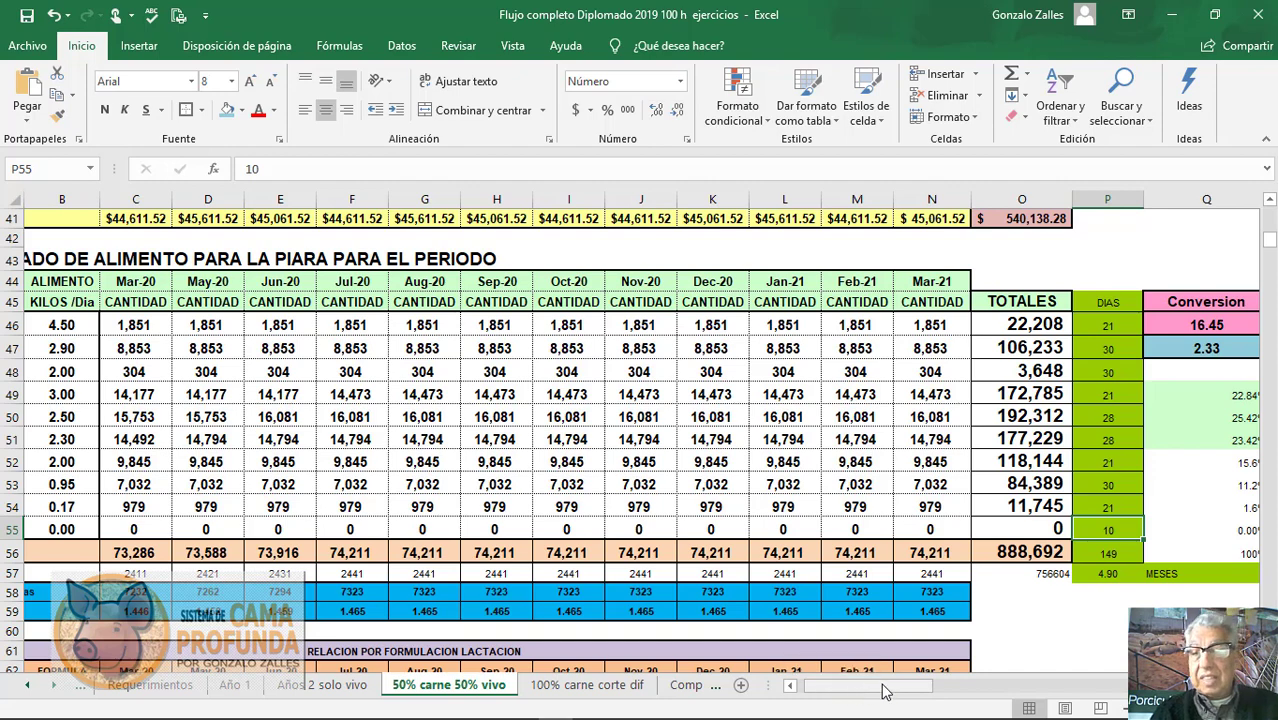
Review the feed flow by herd category with its totals and conversion figures, comparing them with the sales flow table.
drag(898, 690, 862, 694)
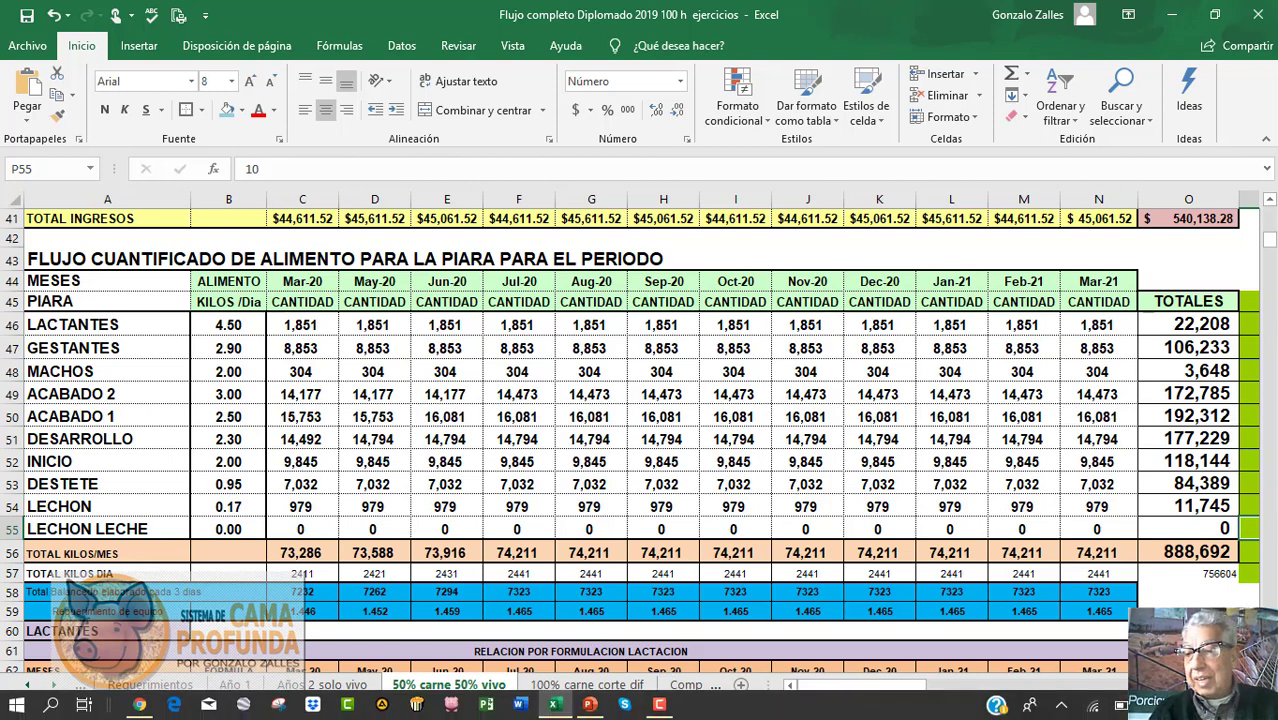
scroll(640, 430, right, 1)
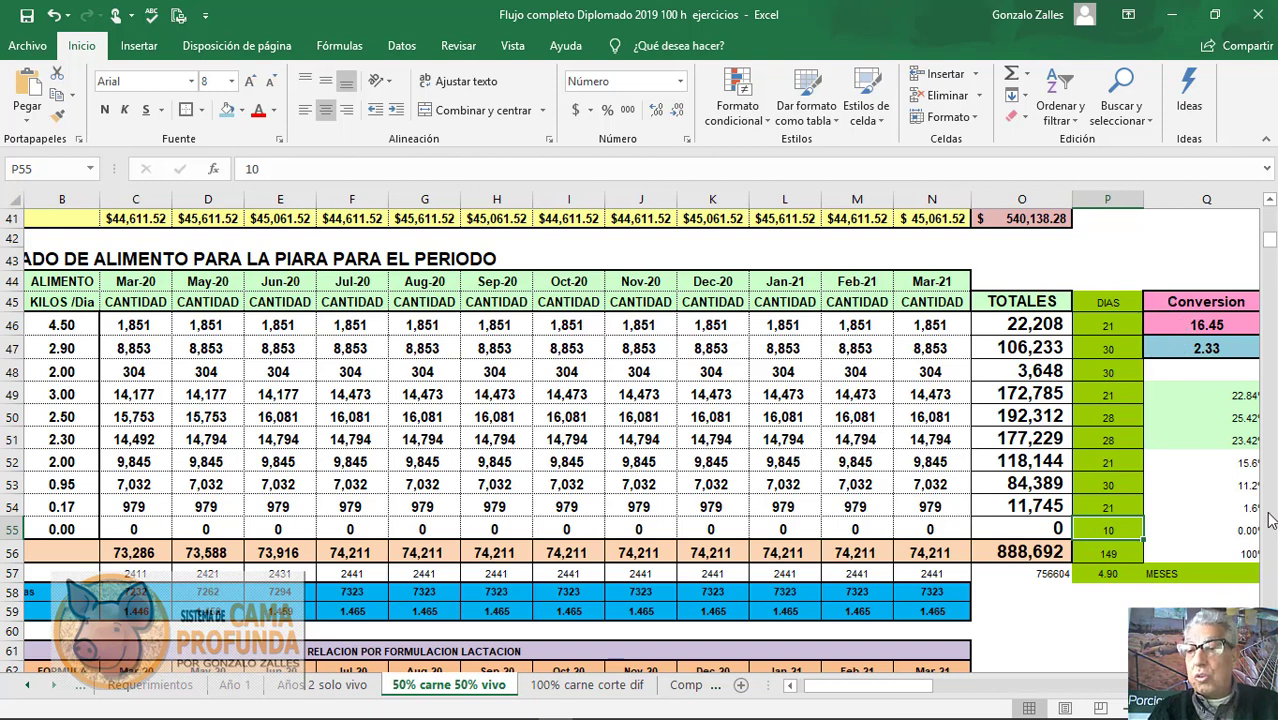
click(1268, 228)
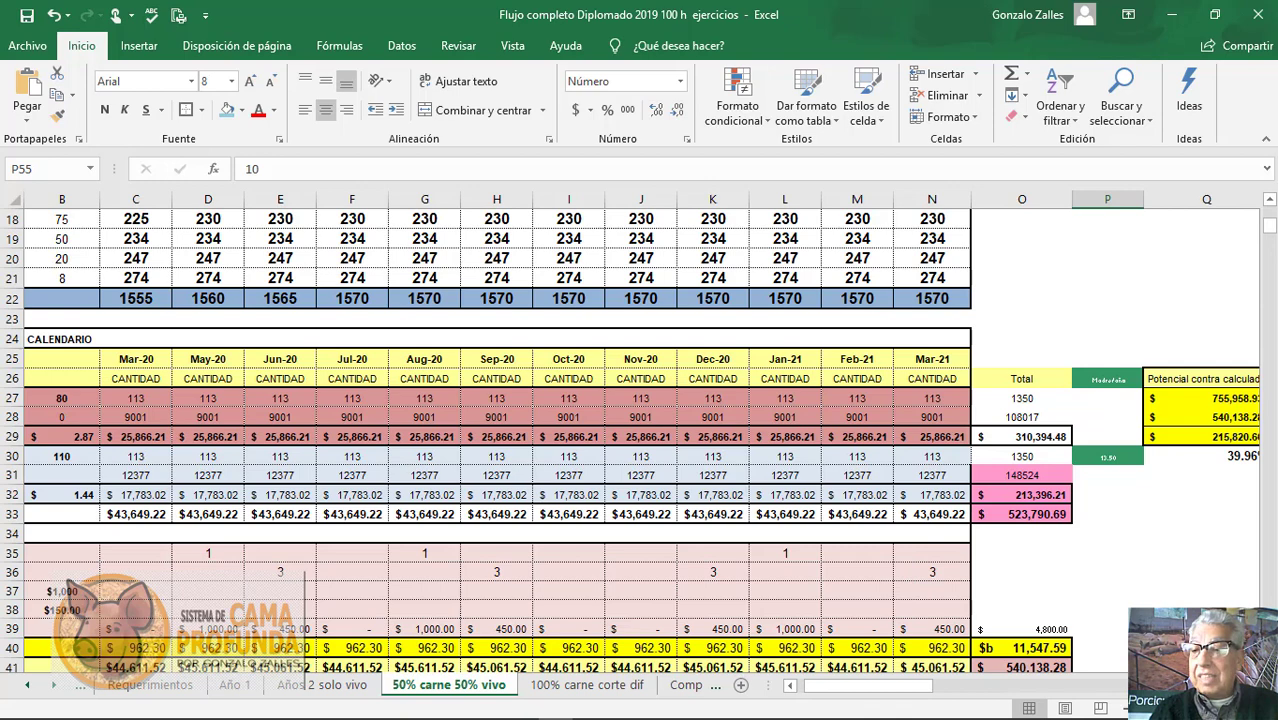
key(Page_Down)
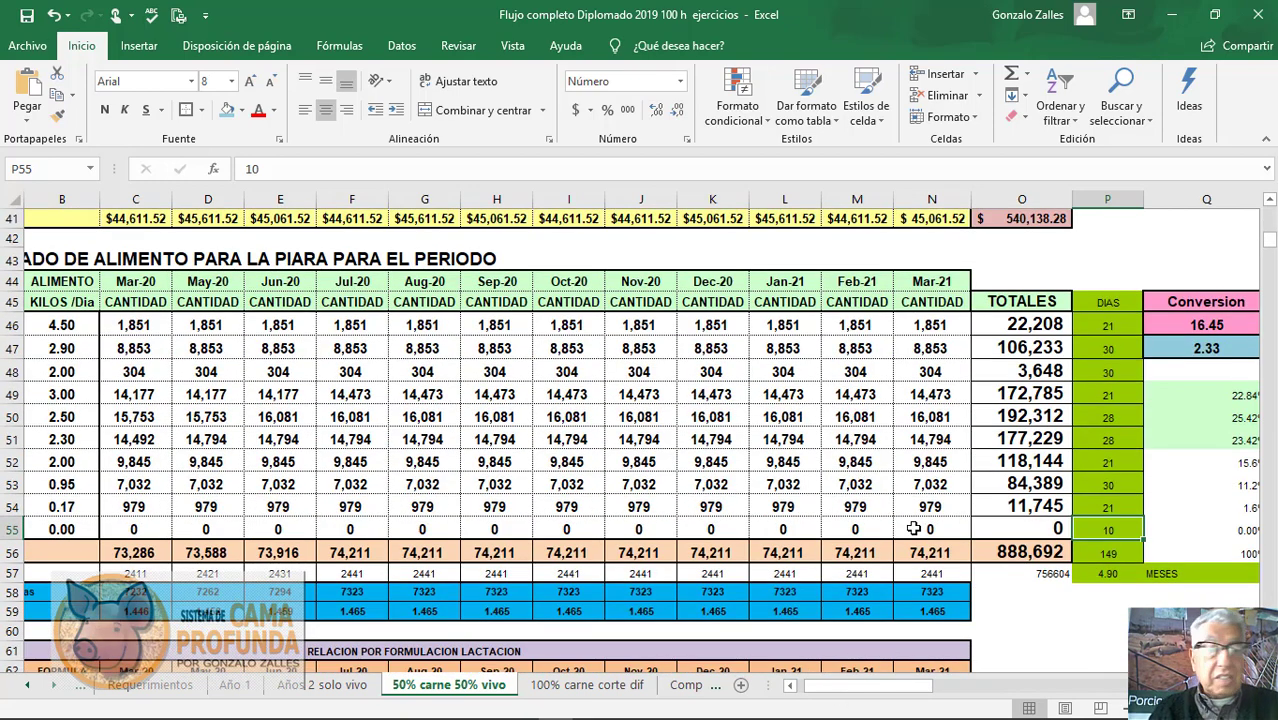
drag(830, 700, 792, 700)
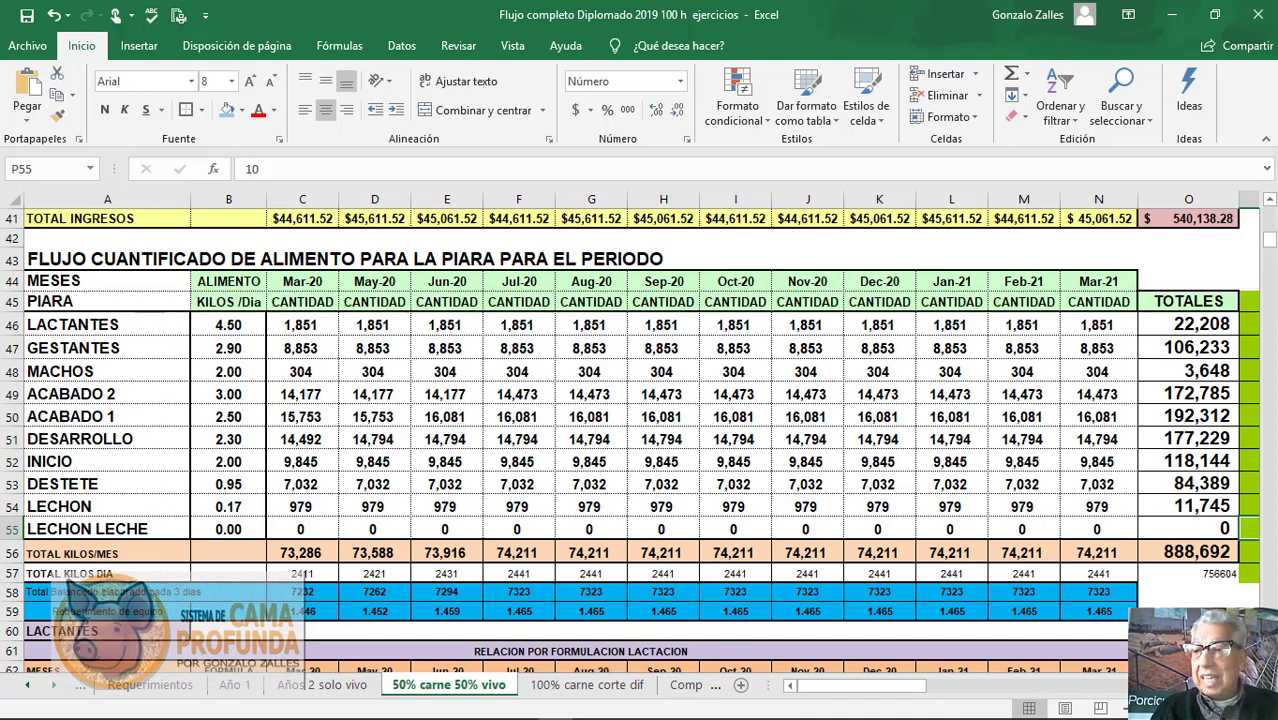
Look through the feed formulation tables by stage and inspect the Mar-20 H. SANGRE formula in the total consumption table by kilos.
scroll(1273, 373, down, 7)
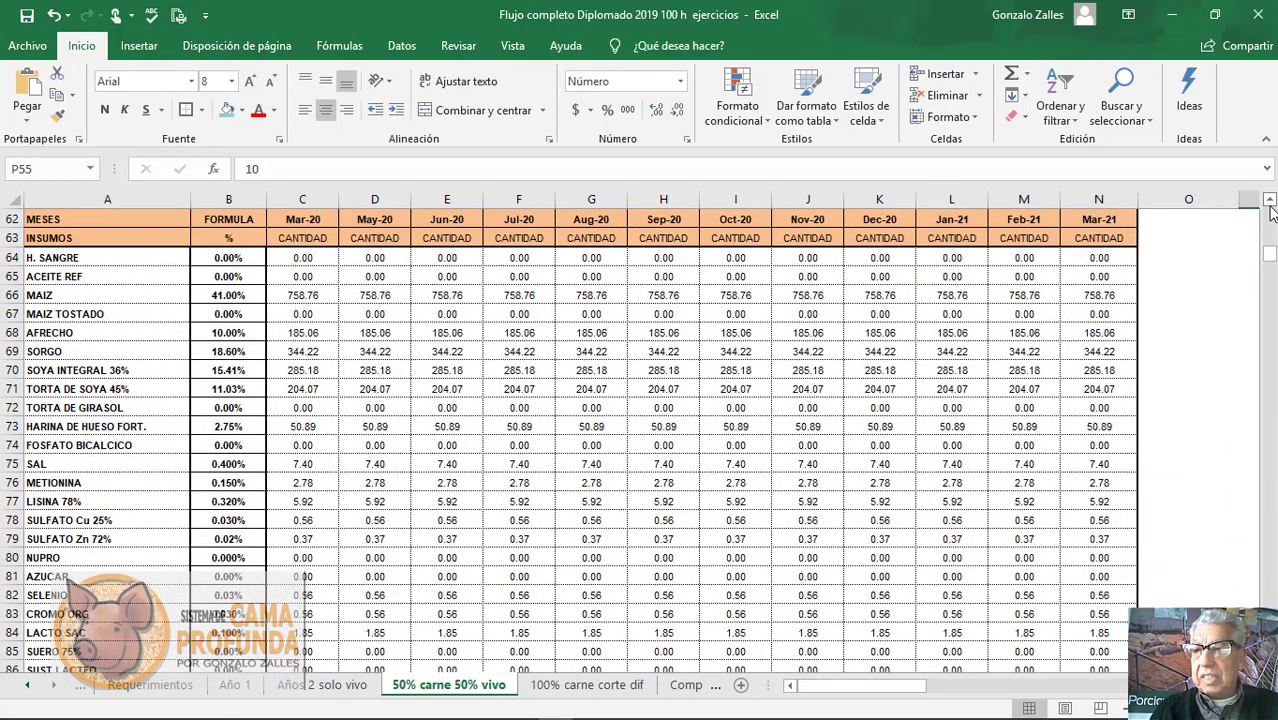
scroll(1270, 200, up, 2)
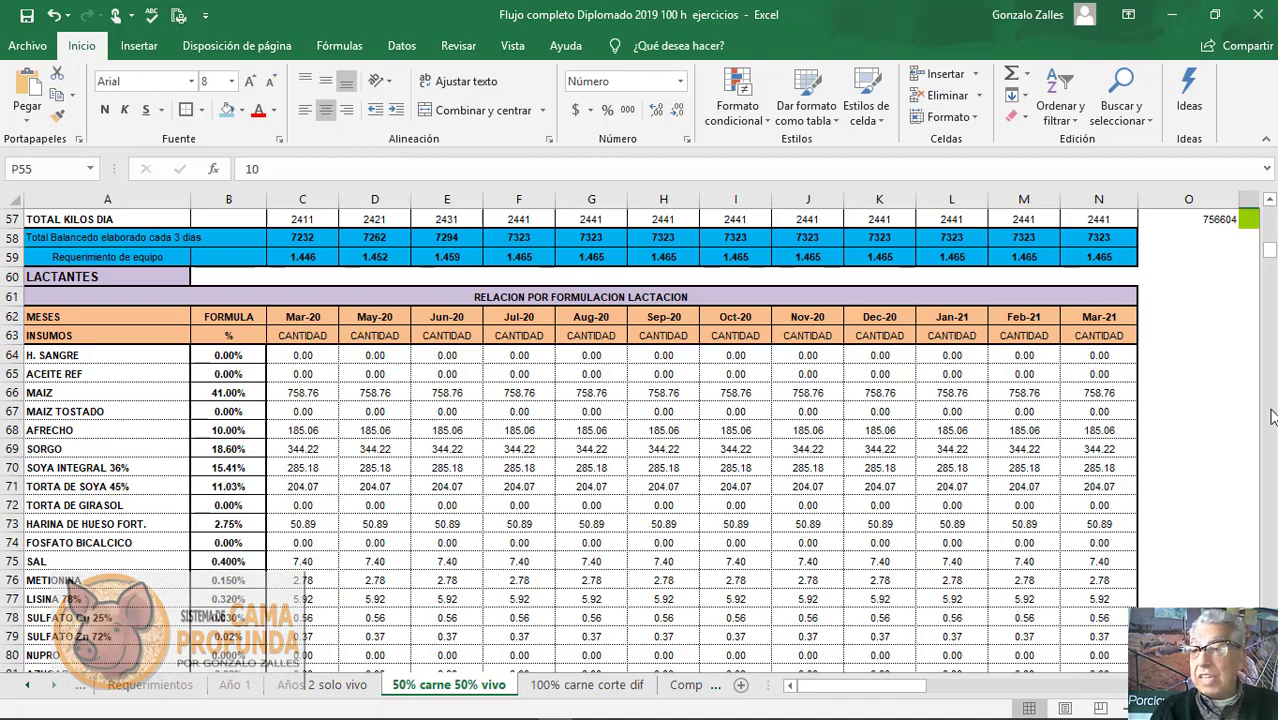
scroll(1272, 418, down, 20)
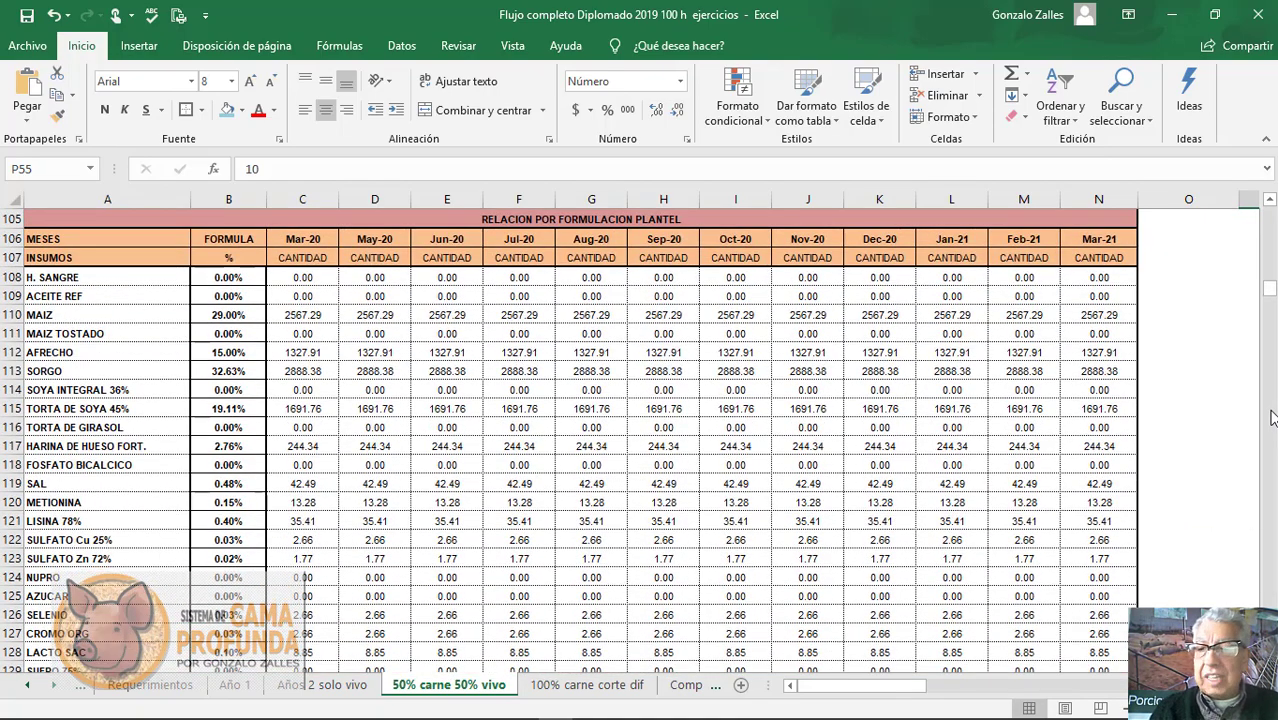
scroll(1272, 418, down, 20)
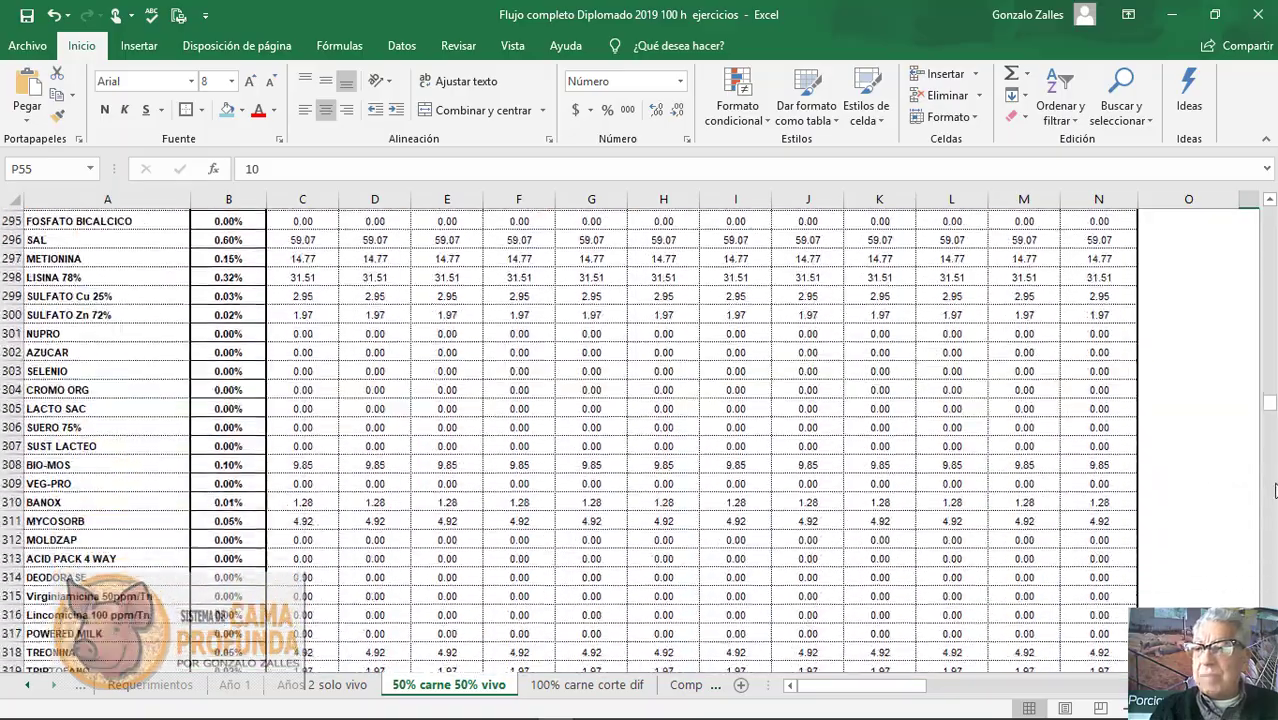
scroll(1274, 540, down, 8)
scroll(1274, 540, down, 16)
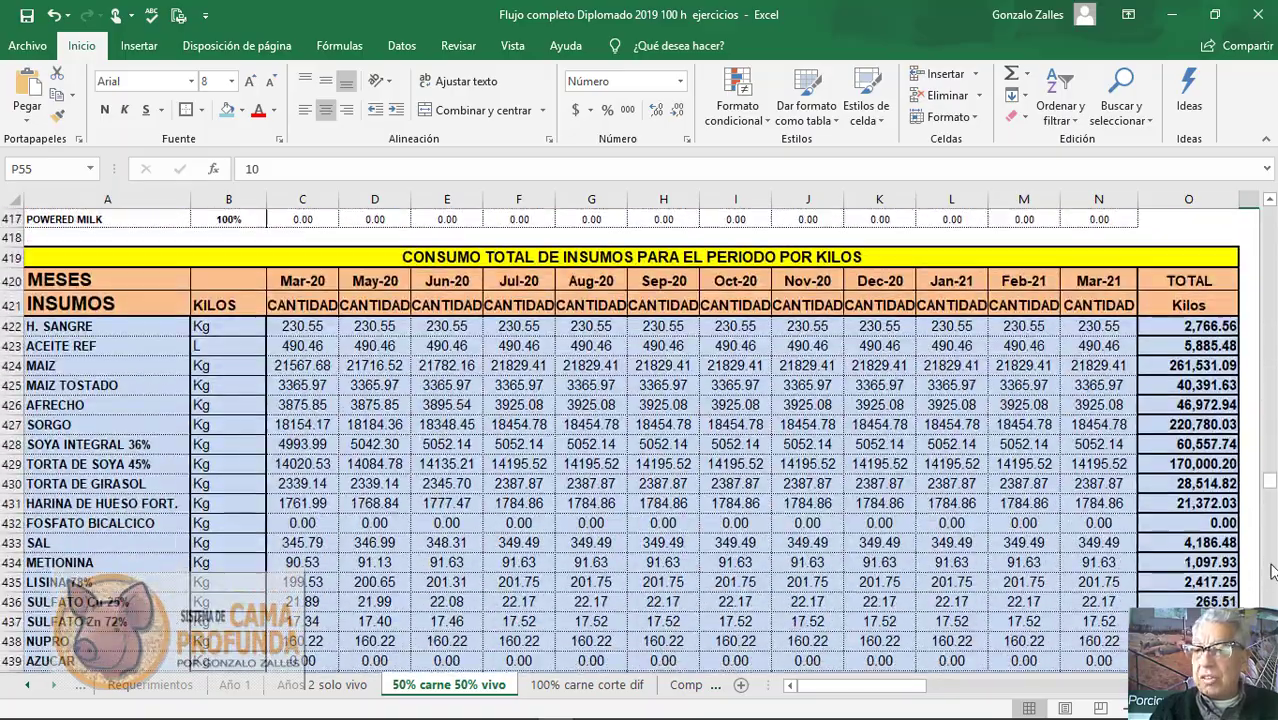
click(312, 328)
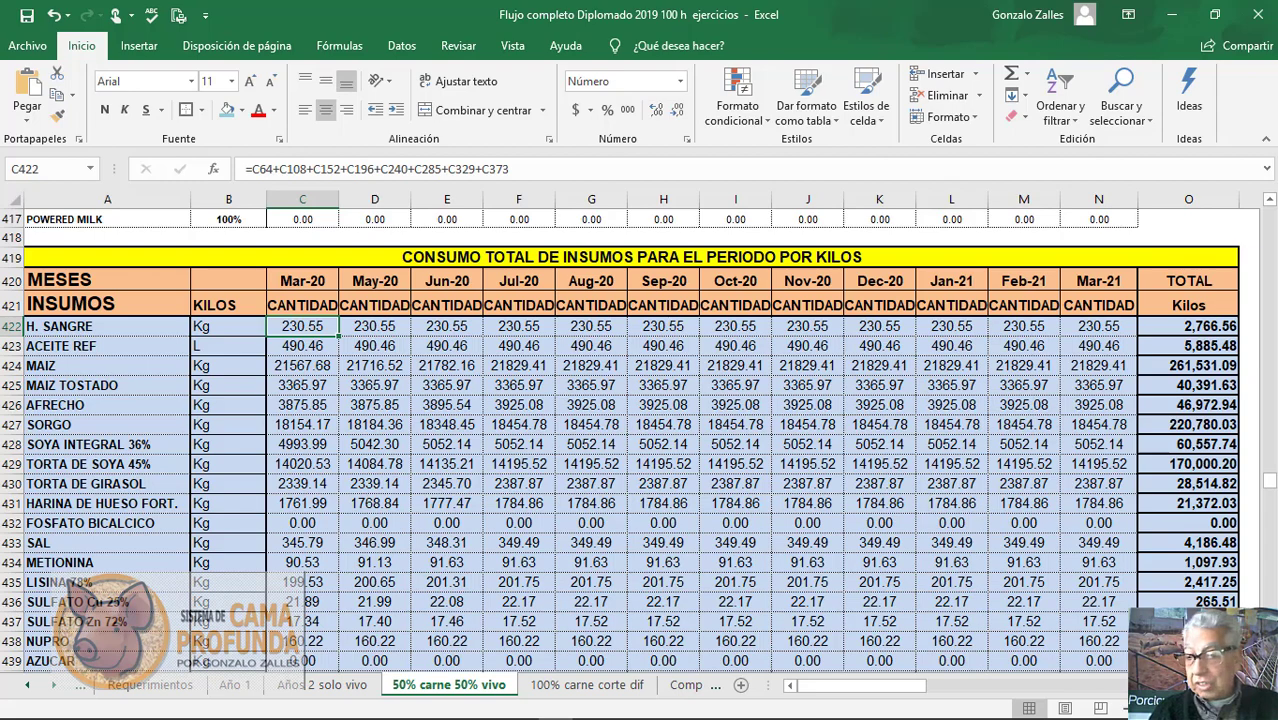
Examine the ingredient tables for total consumption in kilos, consumption by purchase unit, and cost by purchase unit.
scroll(638, 440, down, 2)
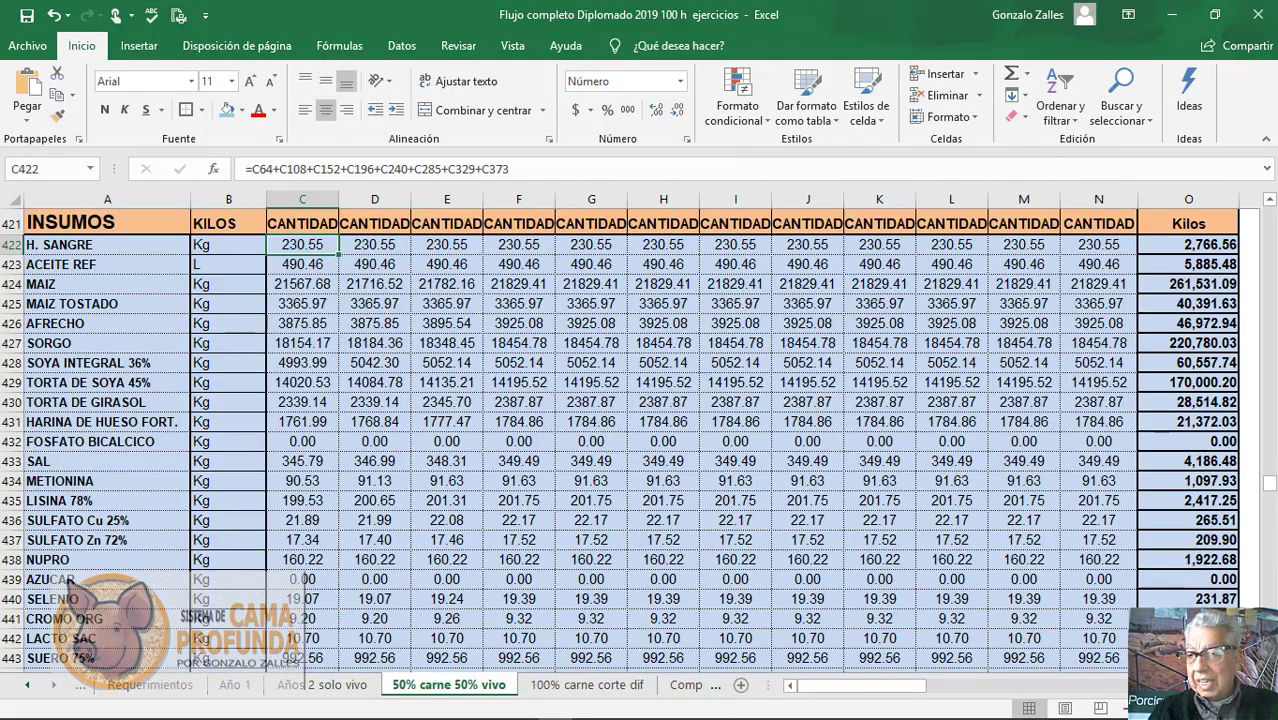
scroll(618, 440, down, 4)
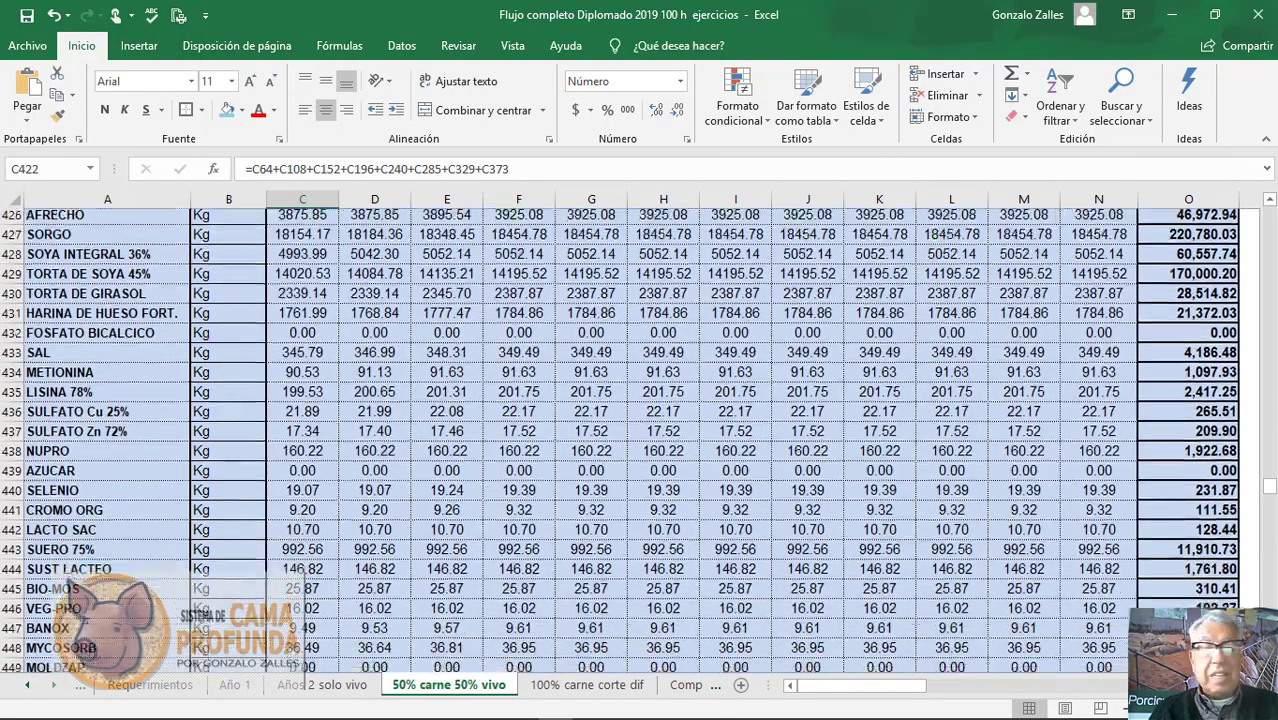
scroll(618, 441, down, 4)
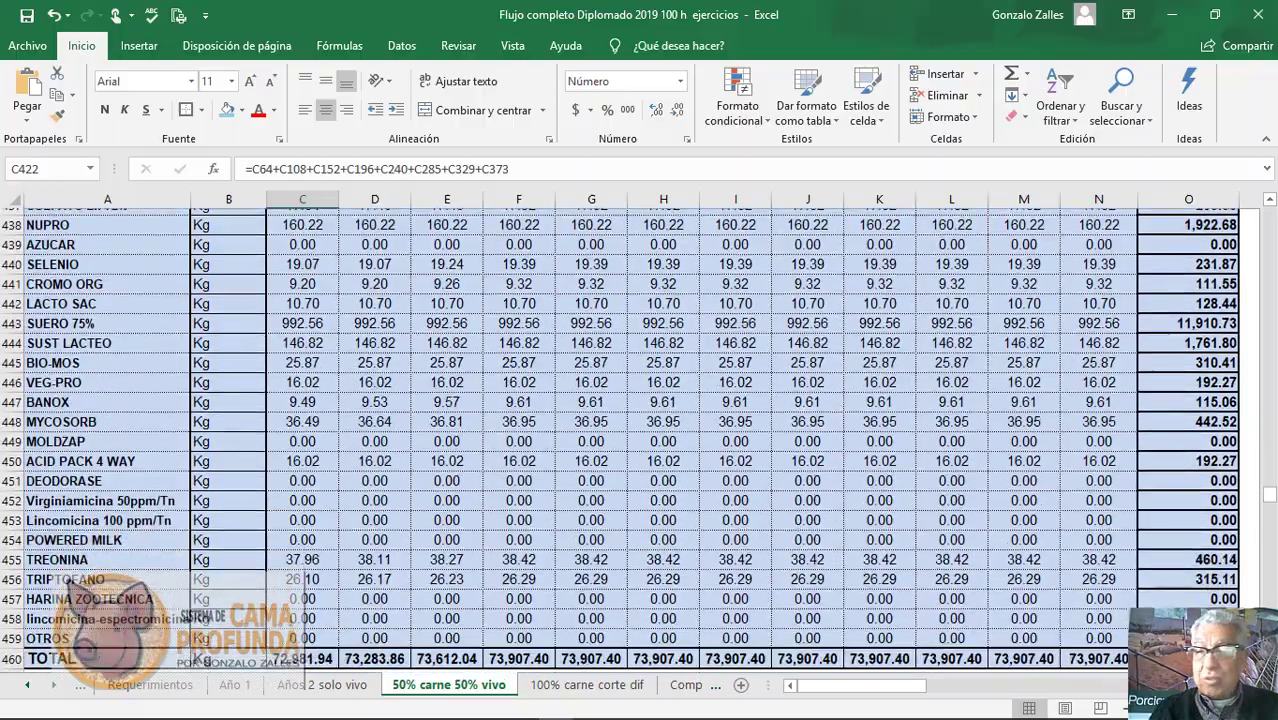
scroll(618, 441, down, 2)
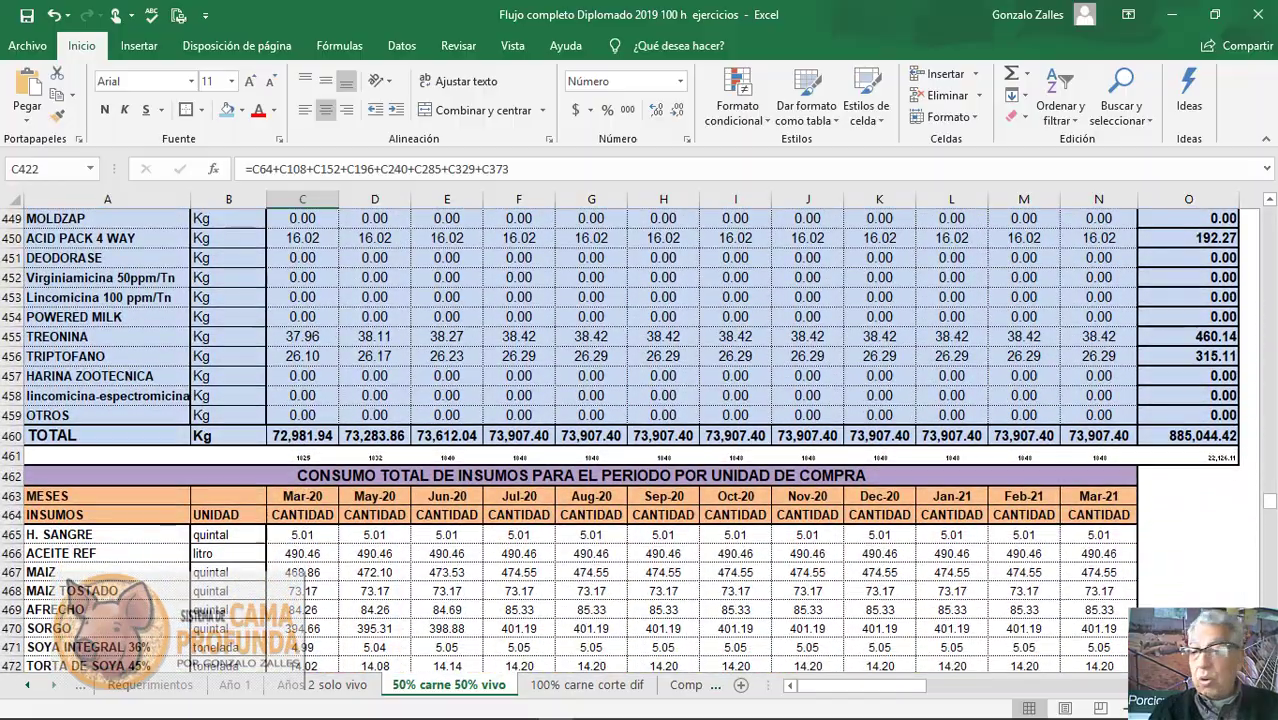
scroll(618, 441, down, 15)
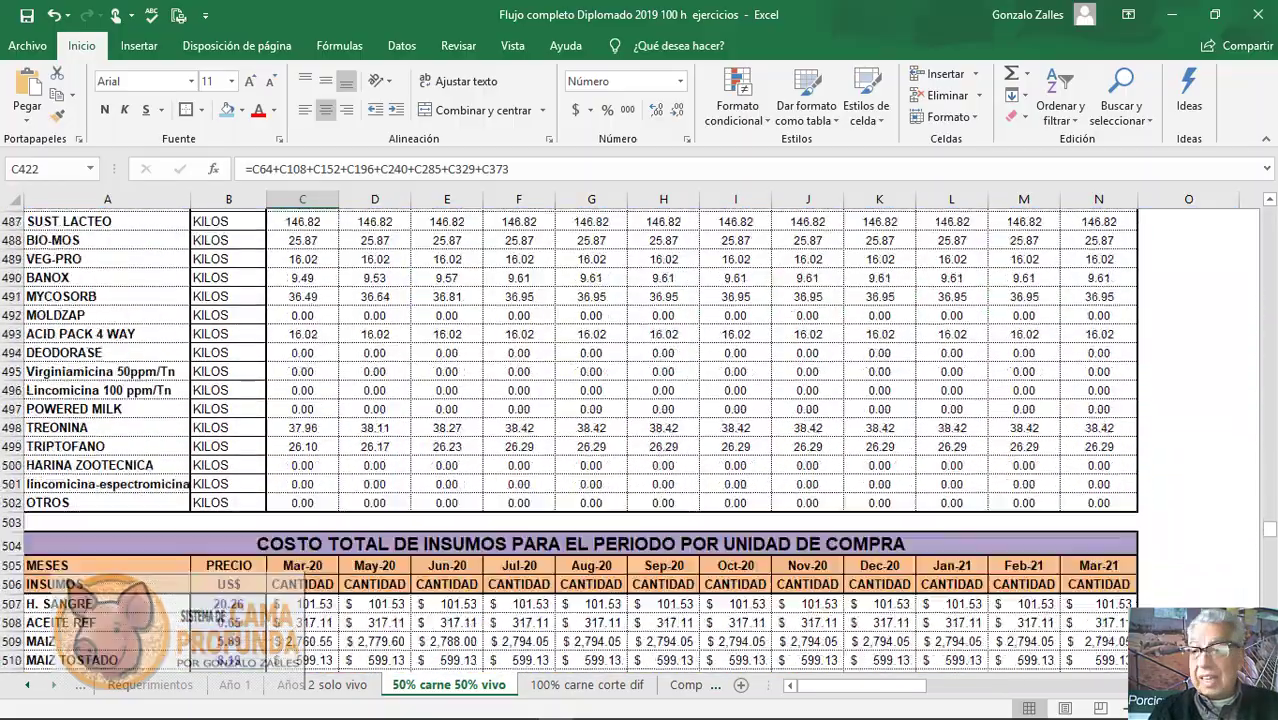
scroll(618, 441, down, 8)
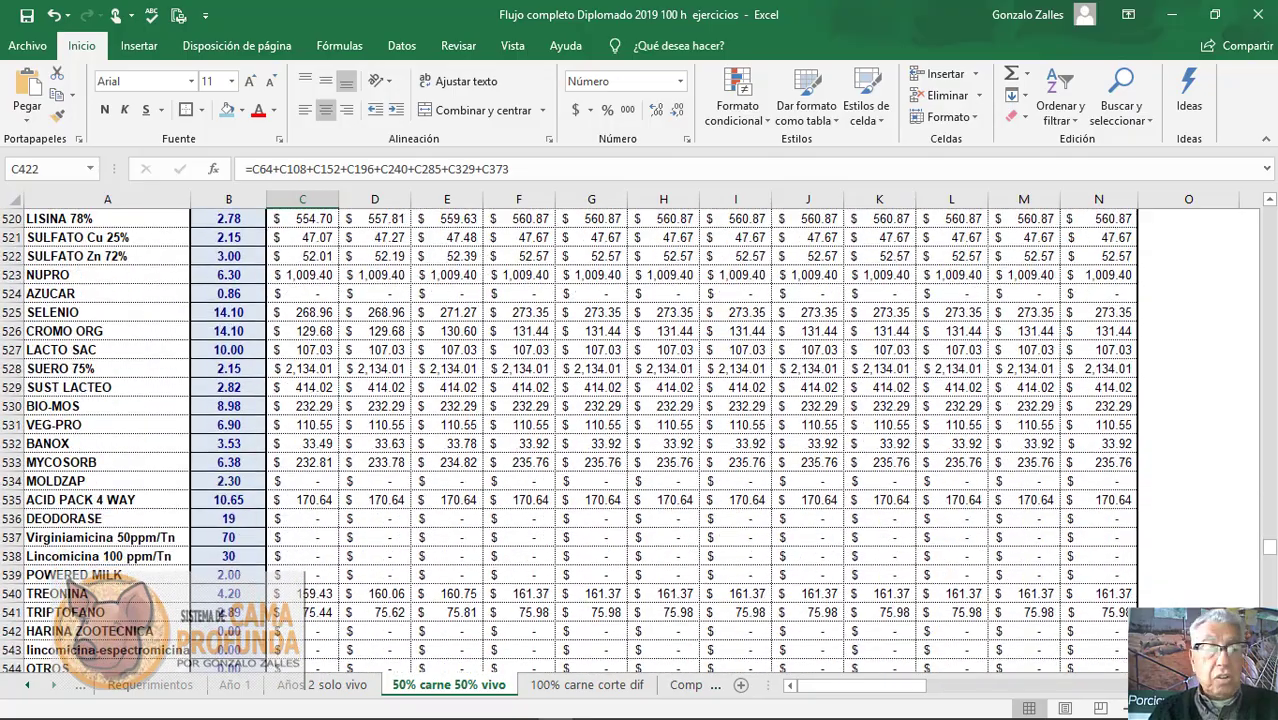
scroll(618, 441, down, 15)
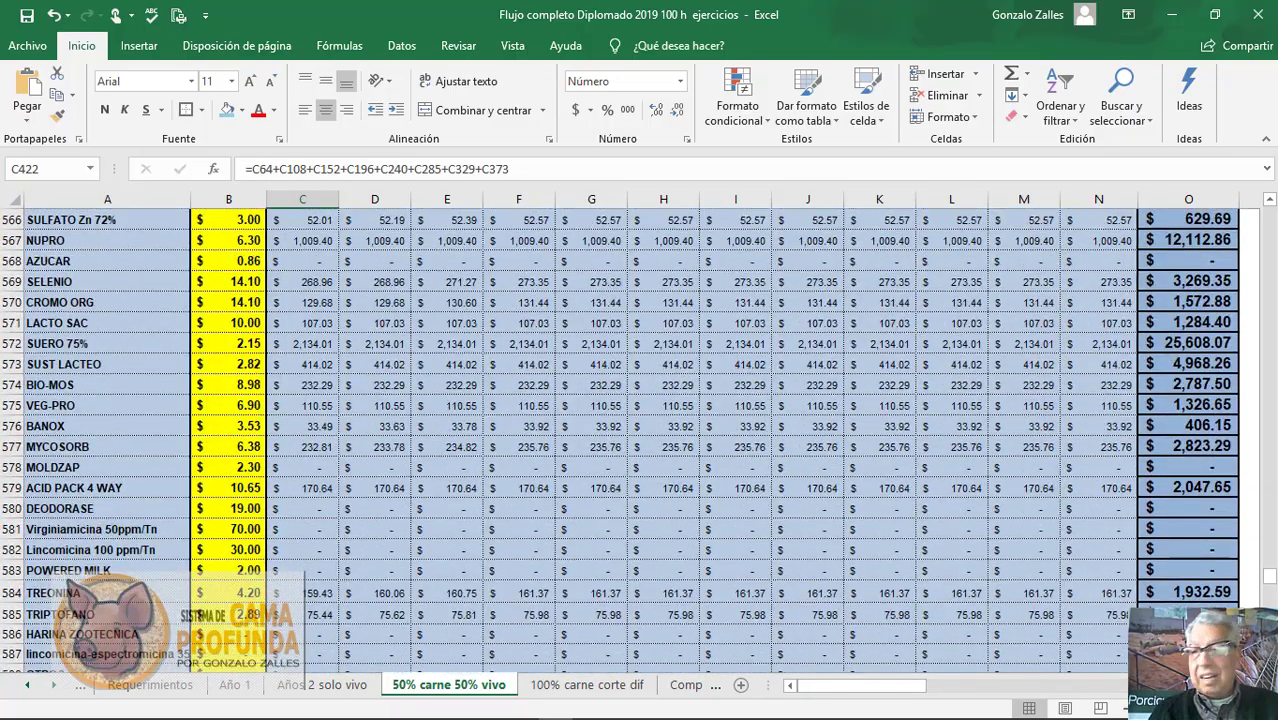
Examine the feed cost subtotals and the cash flow for the period, from income and salaries down to the ROI and assumed investment.
scroll(618, 441, down, 1)
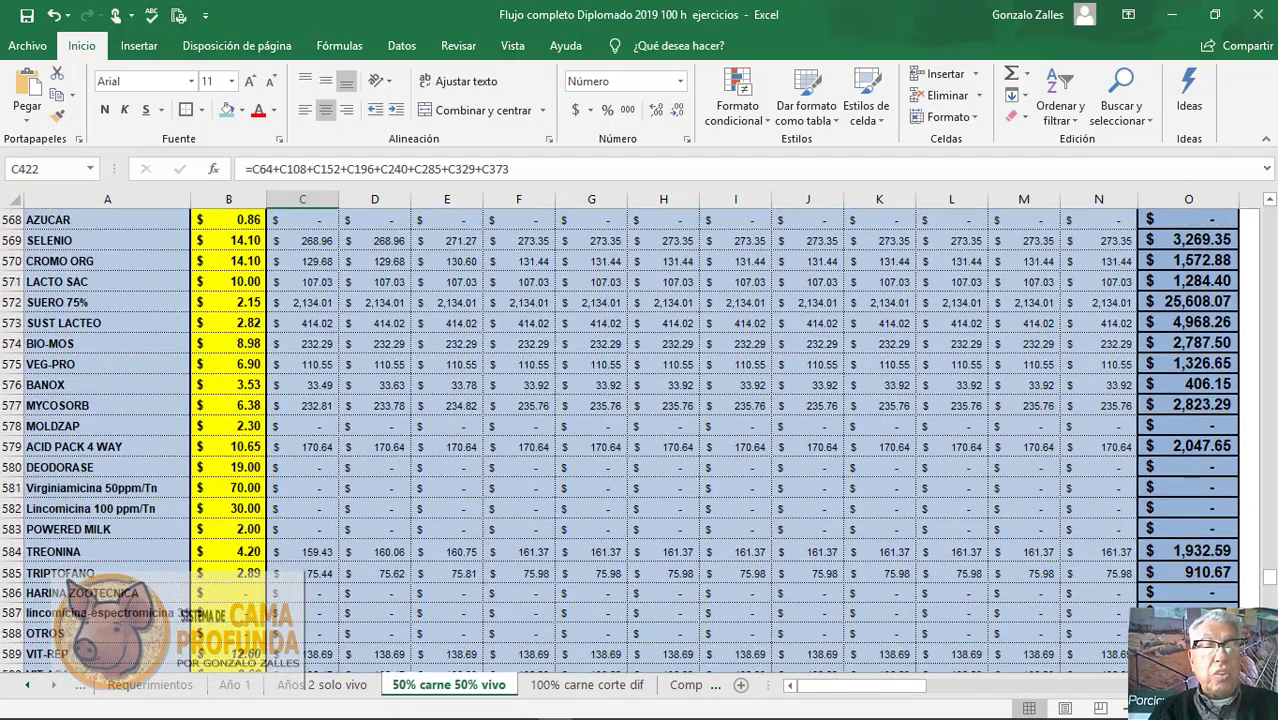
scroll(618, 441, down, 1)
scroll(618, 441, down, 7)
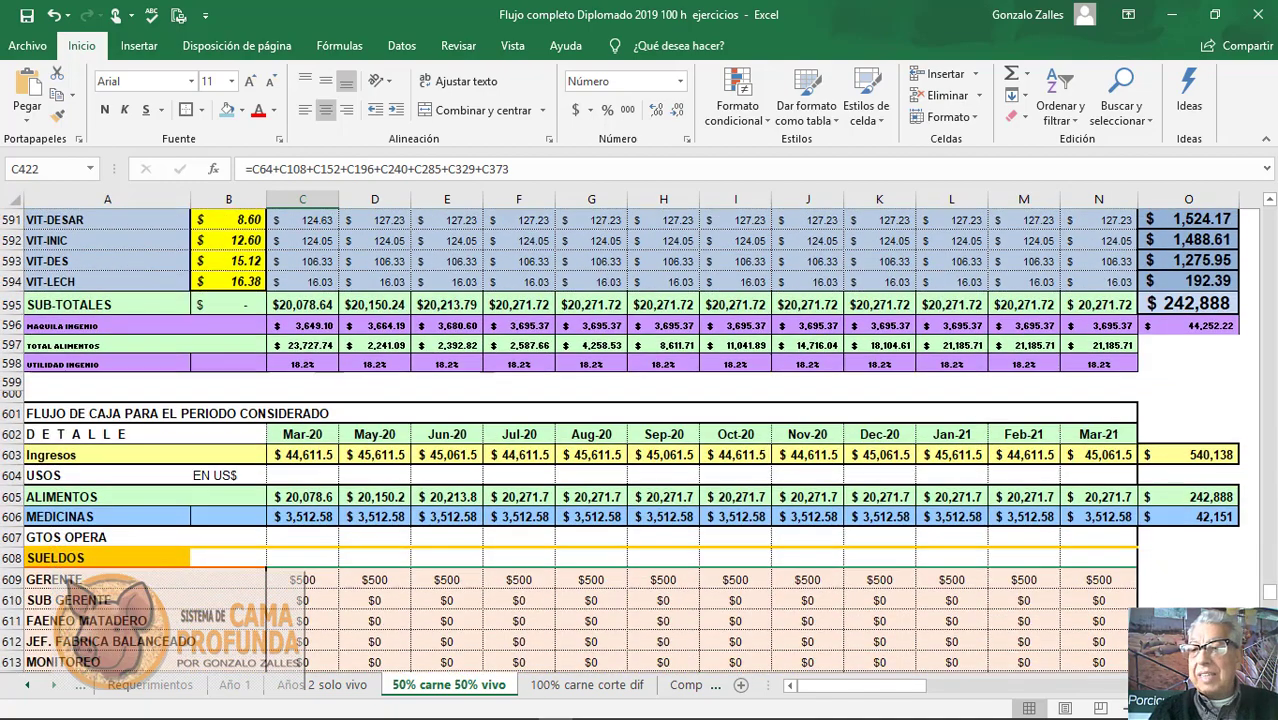
scroll(618, 441, down, 8)
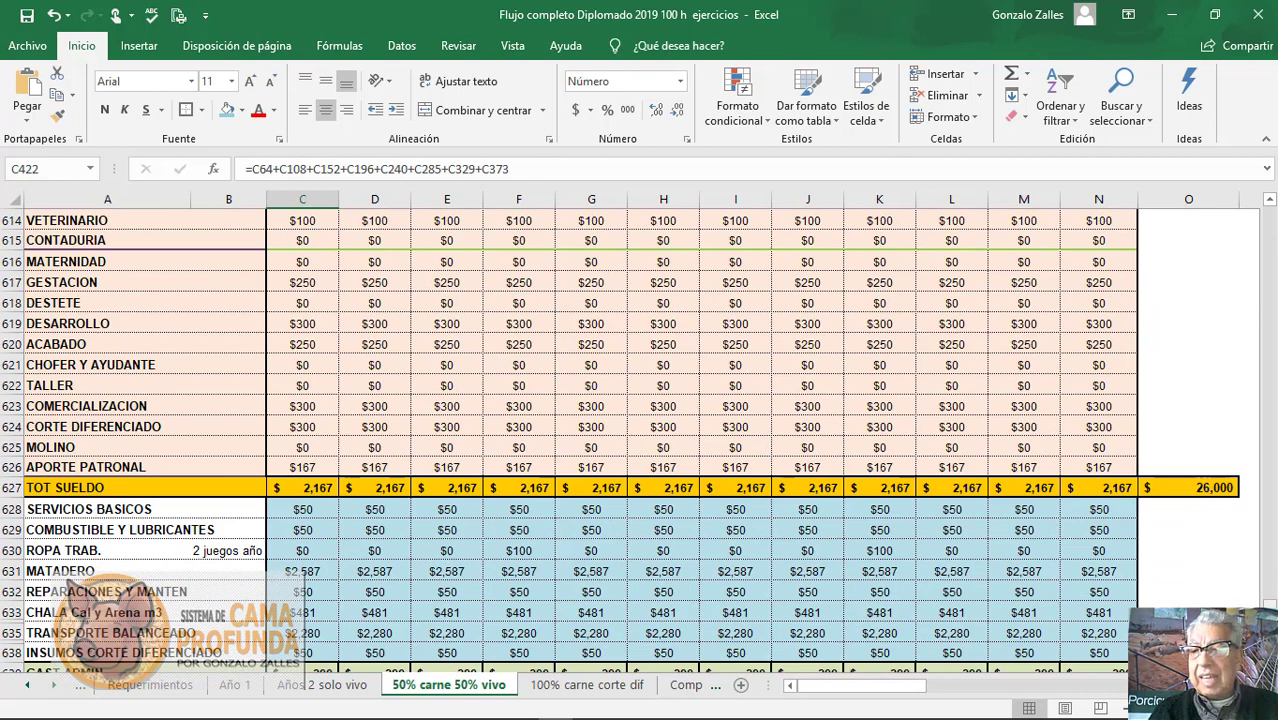
scroll(618, 441, down, 8)
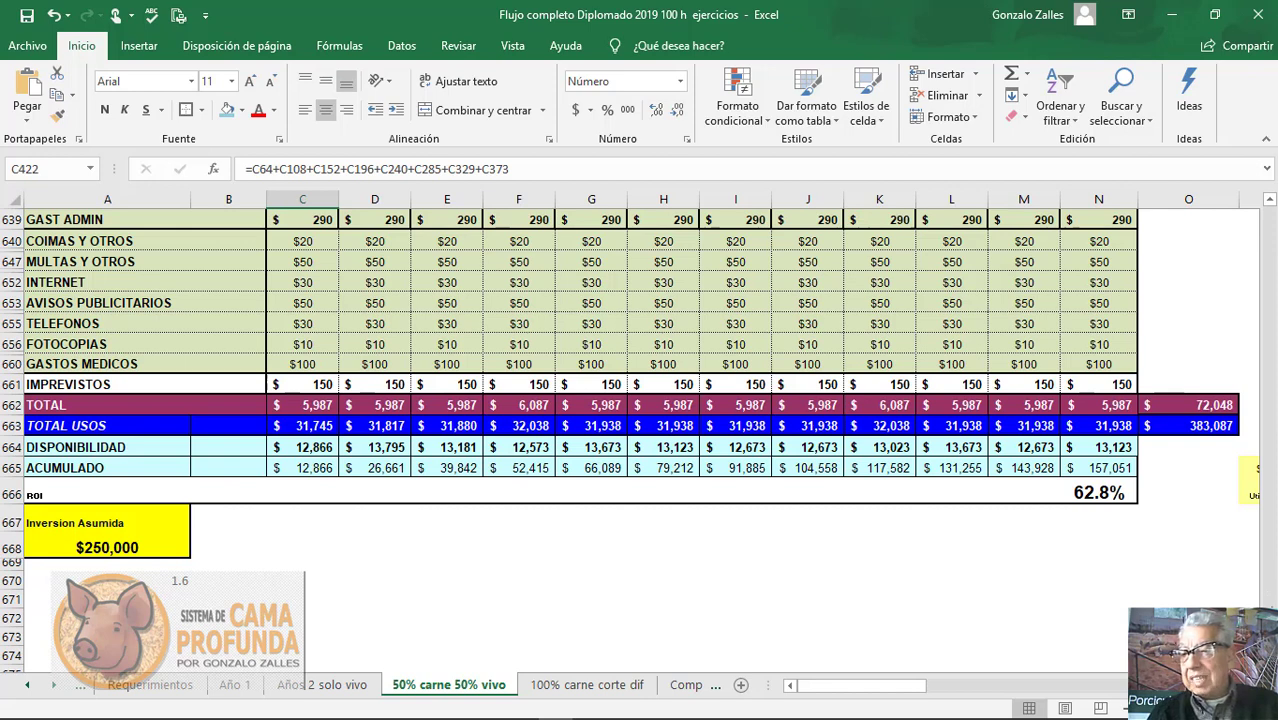
scroll(640, 400, down, 7)
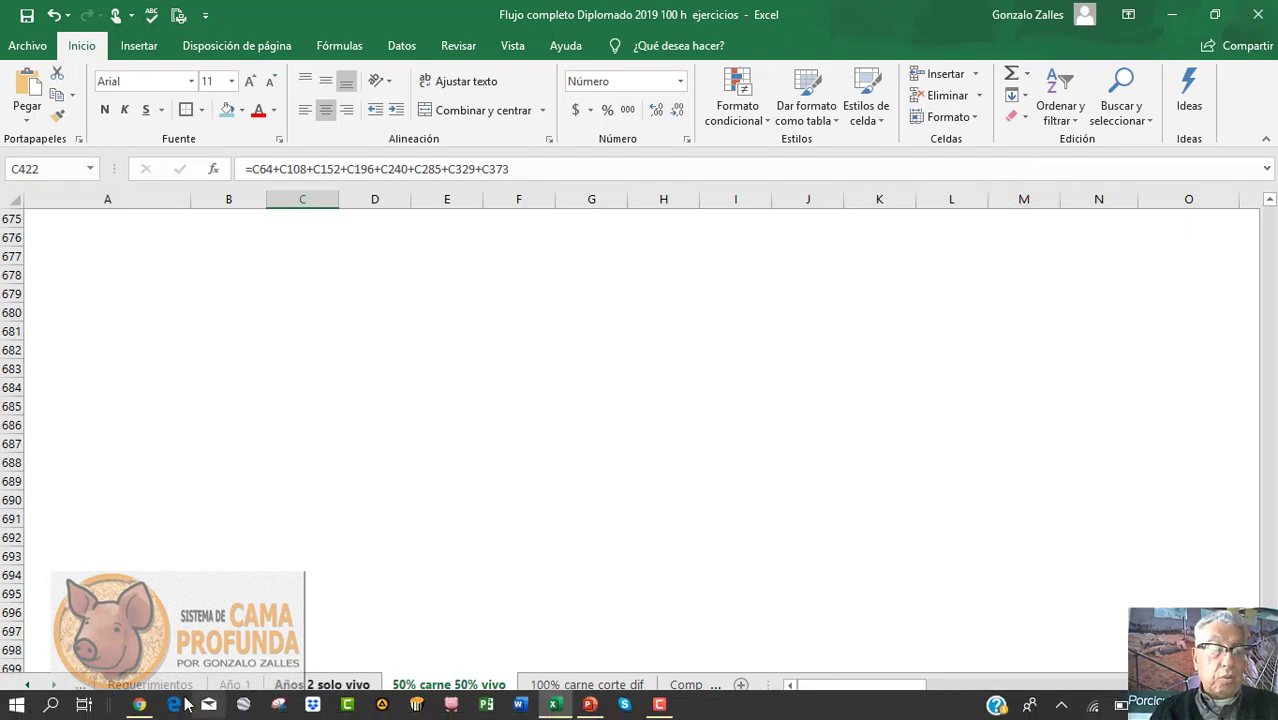
Switch to the Chrome browser window with the YouTube channel page.
click(140, 707)
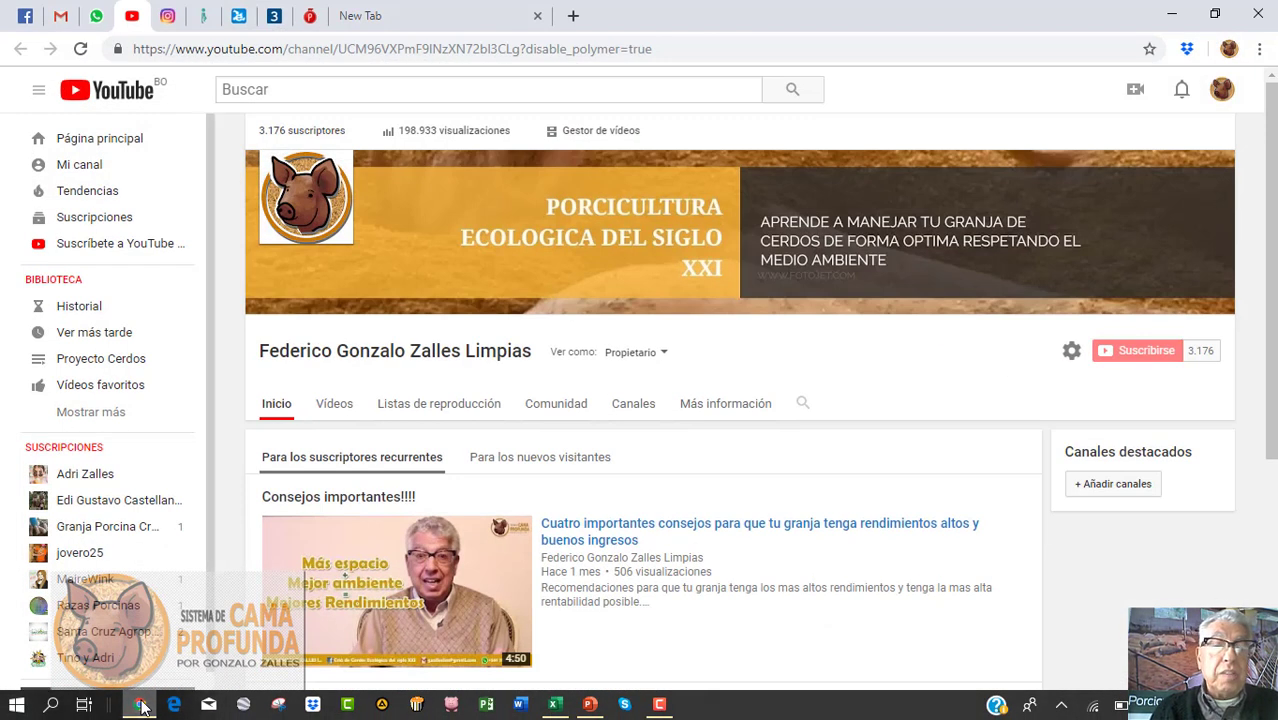